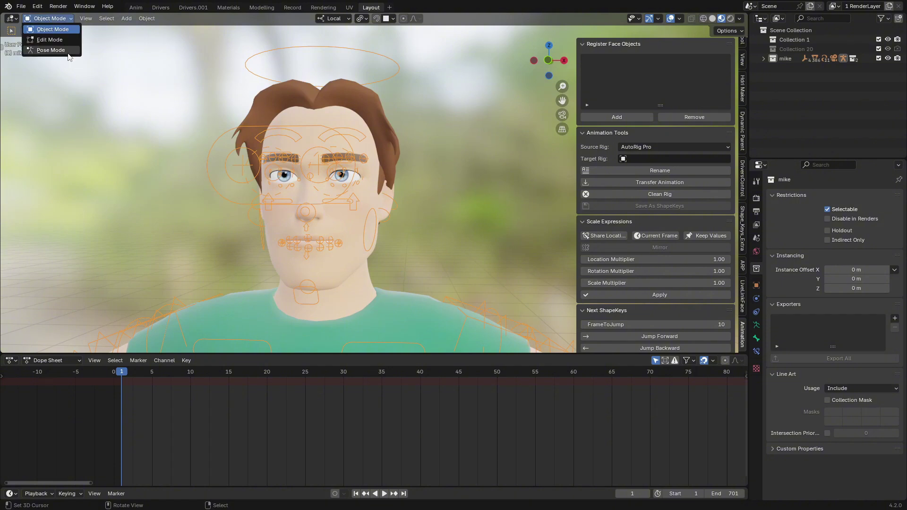
Try out the rig's eyelid and jaw controllers in Pose Mode, cancel the moves, and return to Object Mode.
{"action": "left_click", "coordinate": [47, 54]}
{"action": "scroll", "coordinate": [319, 199], "scroll_direction": "up", "scroll_amount": 3}
{"action": "middle_click_drag", "start_coordinate": [306, 231], "coordinate": [307, 227]}
{"action": "mouse_move", "coordinate": [302, 228]}
{"action": "right_mouse_down"}
{"action": "mouse_move", "coordinate": [306, 239]}
{"action": "mouse_move", "coordinate": [302, 228]}
{"action": "right_mouse_up"}
{"action": "mouse_move", "coordinate": [315, 136]}
{"action": "right_mouse_down"}
{"action": "mouse_move", "coordinate": [316, 123]}
{"action": "mouse_move", "coordinate": [316, 136]}
{"action": "right_mouse_up"}
{"action": "middle_click_drag", "start_coordinate": [315, 135], "coordinate": [315, 129]}
{"action": "right_click_drag", "start_coordinate": [311, 57], "coordinate": [311, 81]}
{"action": "key", "text": "Escape"}
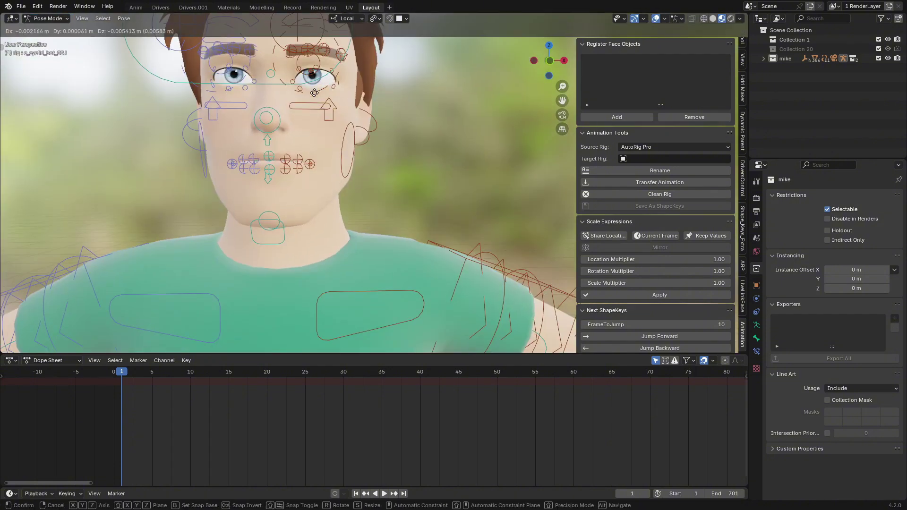
{"action": "scroll", "coordinate": [312, 95], "scroll_direction": "down", "scroll_amount": 2}
{"action": "left_click", "coordinate": [310, 211]}
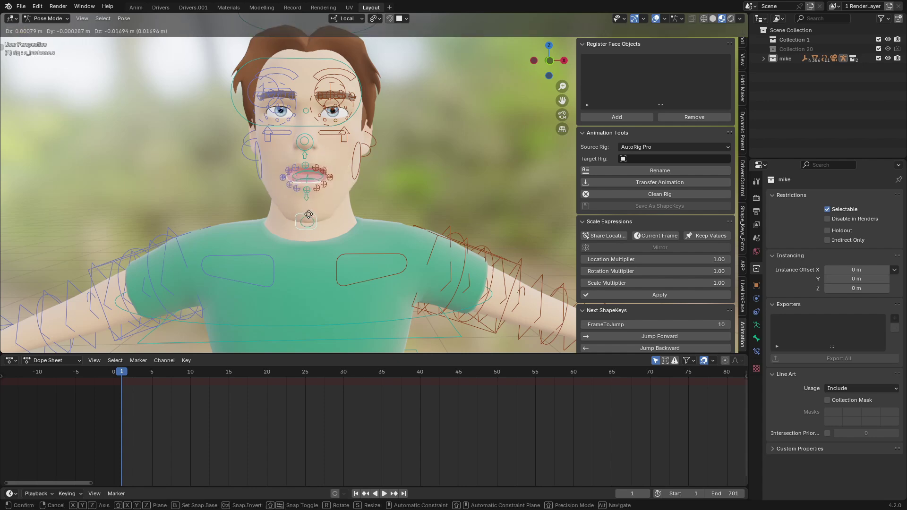
{"action": "left_click", "coordinate": [48, 18]}
{"action": "left_click", "coordinate": [40, 30]}
Look through the face animation tool sections, from Register Face Objects down to Blend Sliders.
{"action": "scroll", "coordinate": [390, 181], "scroll_direction": "down", "scroll_amount": 2}
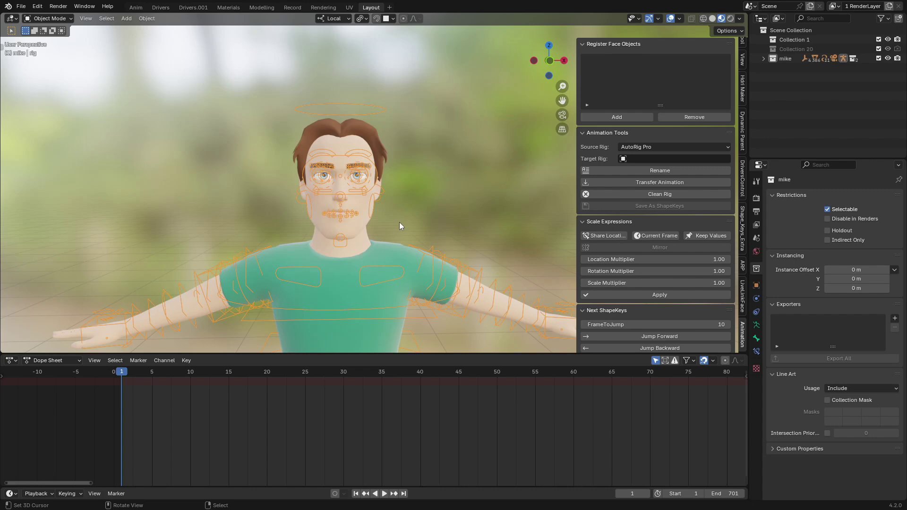
{"action": "scroll", "coordinate": [398, 222], "scroll_direction": "up", "scroll_amount": 3}
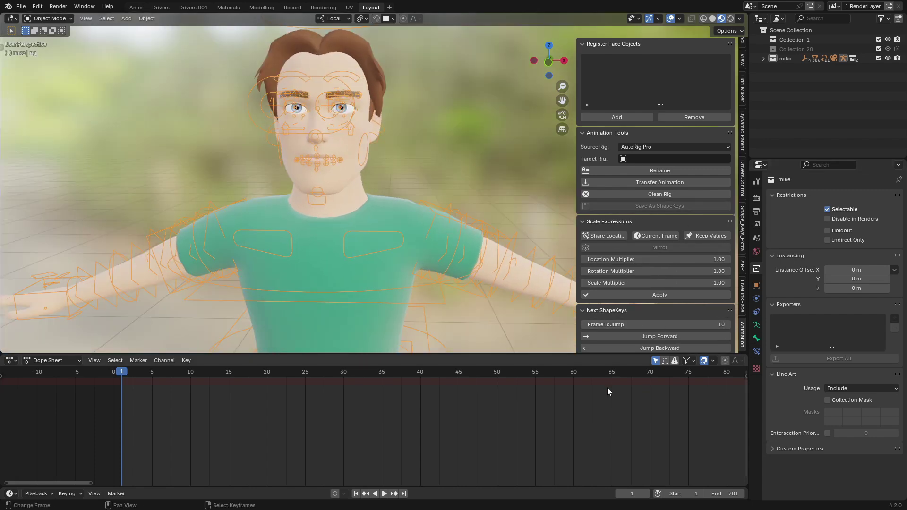
{"action": "middle_click_drag", "start_coordinate": [376, 196], "coordinate": [376, 202], "text": "shift"}
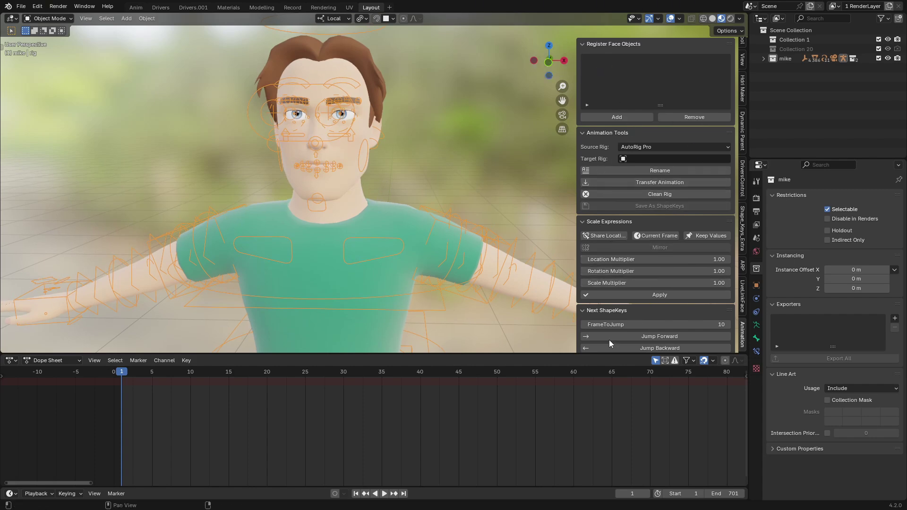
{"action": "scroll", "coordinate": [619, 283], "scroll_direction": "down", "scroll_amount": 6}
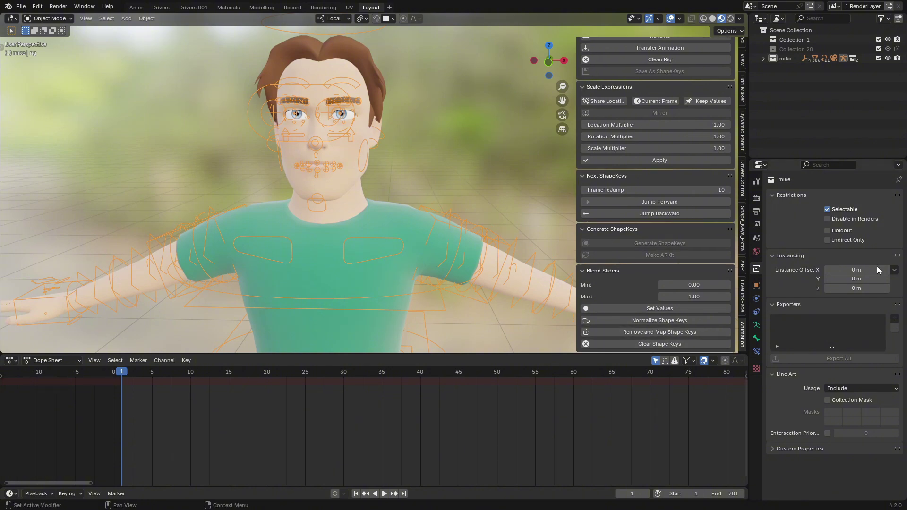
{"action": "scroll", "coordinate": [607, 267], "scroll_direction": "up", "scroll_amount": 6}
{"action": "middle_click_drag", "start_coordinate": [266, 67], "coordinate": [188, 139]}
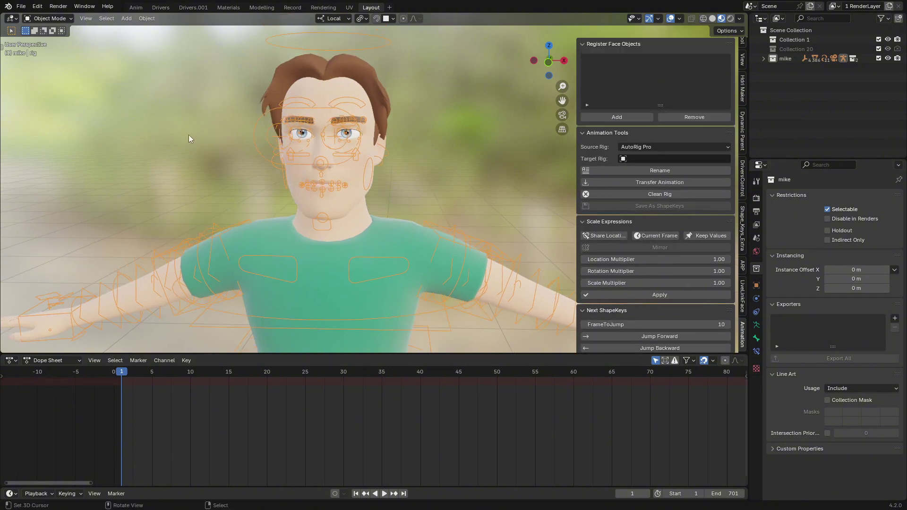
{"action": "mouse_move", "coordinate": [346, 164]}
{"action": "middle_mouse_down"}
{"action": "mouse_move", "coordinate": [378, 148]}
{"action": "mouse_move", "coordinate": [357, 180]}
{"action": "middle_mouse_up"}
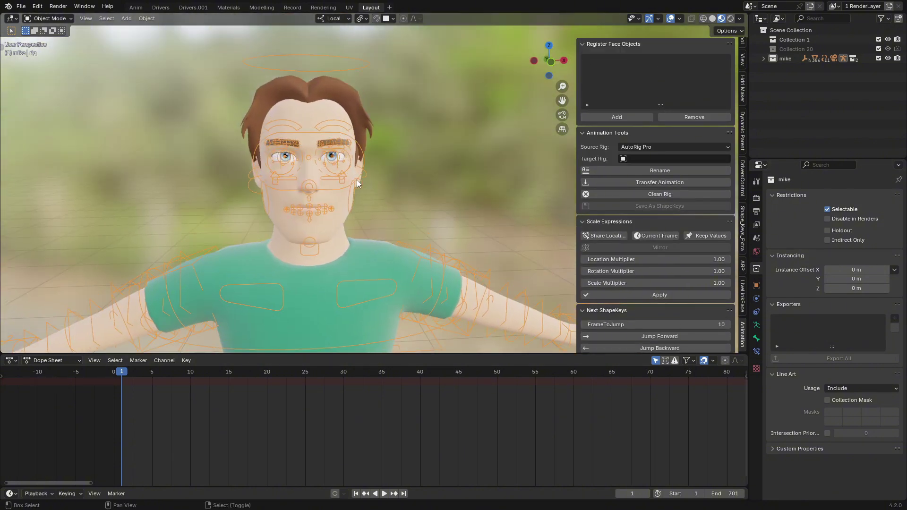
Select the character rig and run the Rename operation from the Animation Tools on it.
{"action": "left_click", "coordinate": [368, 219]}
{"action": "left_click", "coordinate": [452, 253]}
{"action": "left_click", "coordinate": [657, 171]}
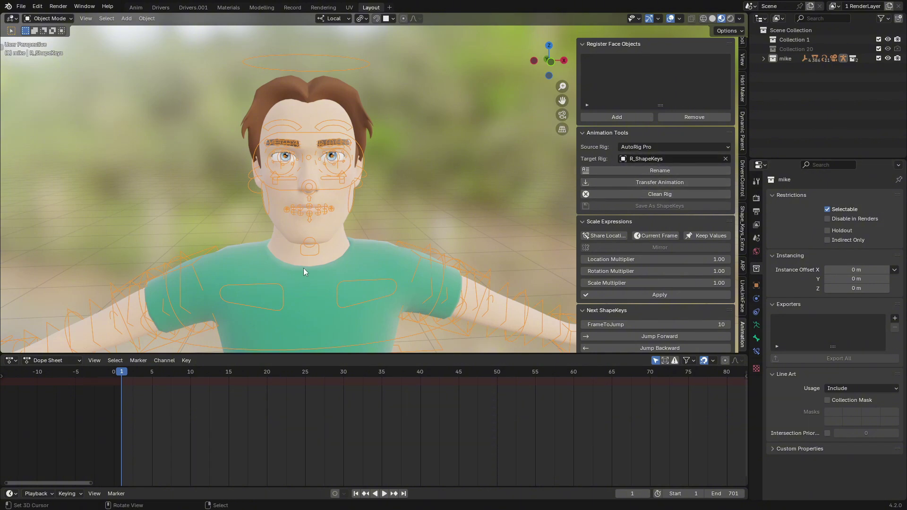
Review the available source rig types and keep AutoRig Pro as the source rig.
{"action": "middle_click_drag", "start_coordinate": [304, 267], "coordinate": [293, 242], "text": "shift"}
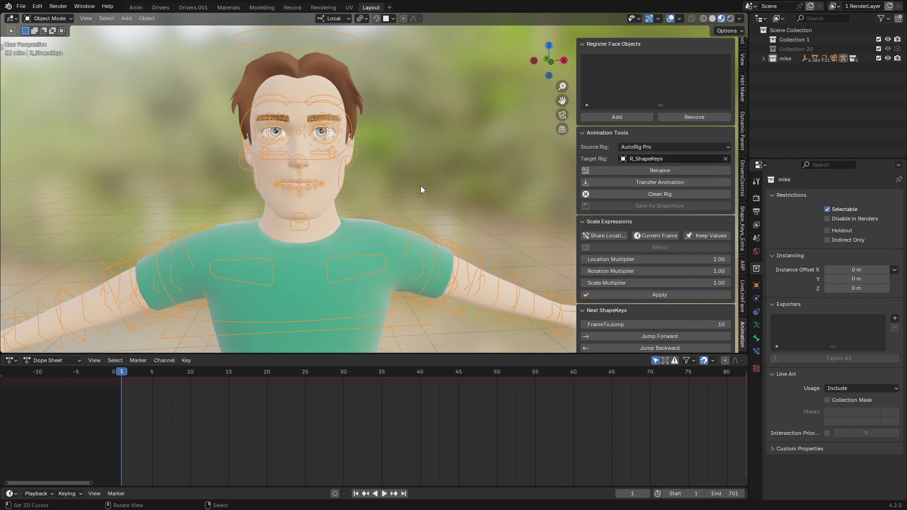
{"action": "middle_click_drag", "start_coordinate": [363, 225], "coordinate": [365, 236], "text": "shift"}
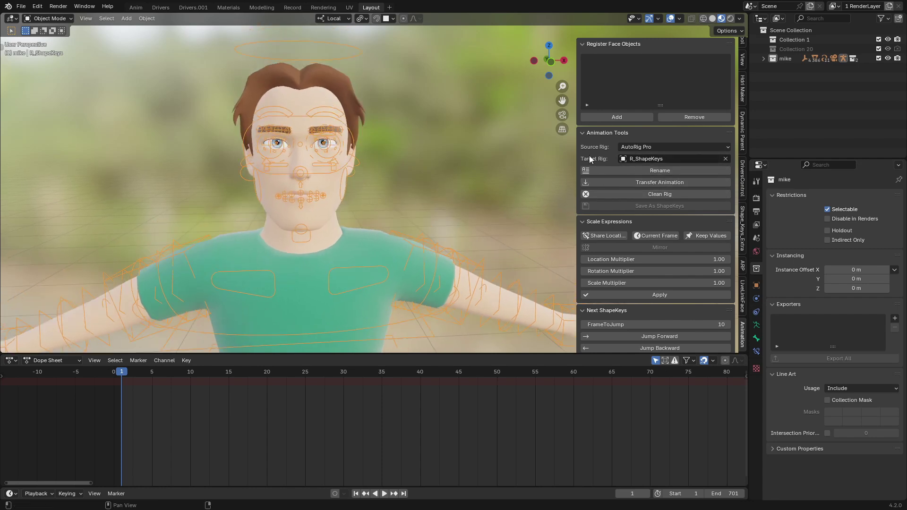
{"action": "left_click", "coordinate": [641, 141]}
{"action": "left_click", "coordinate": [642, 153]}
{"action": "left_click", "coordinate": [623, 147]}
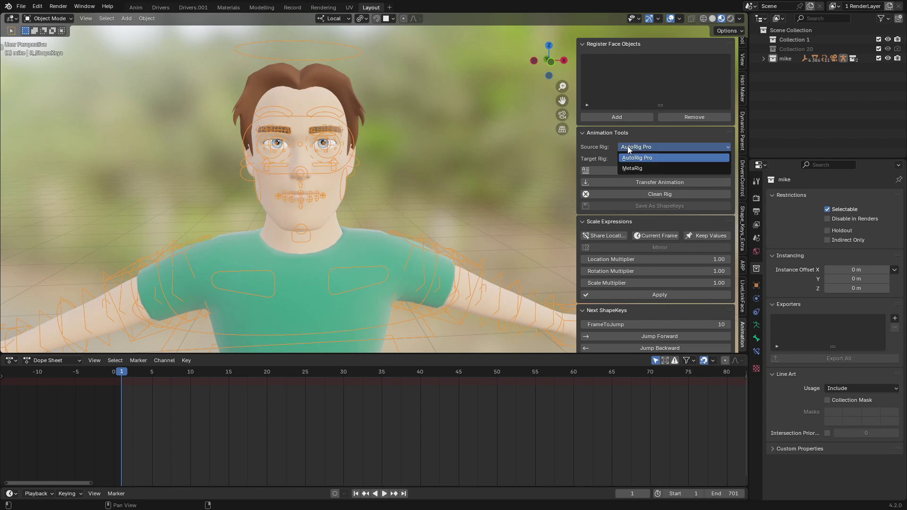
{"action": "left_click", "coordinate": [684, 161]}
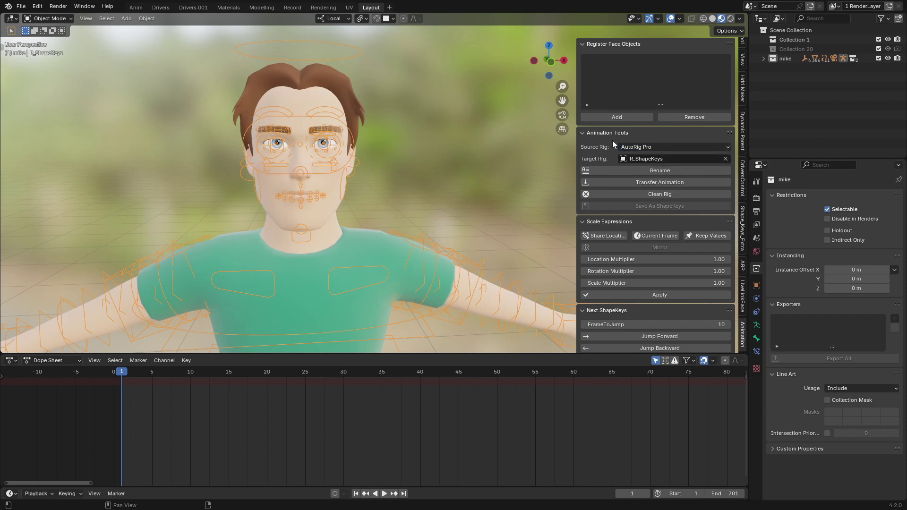
{"action": "left_click", "coordinate": [633, 148]}
{"action": "left_click", "coordinate": [651, 159]}
{"action": "left_click", "coordinate": [638, 147]}
Select the character's body mesh and register it as a face object.
{"action": "middle_click_drag", "start_coordinate": [351, 226], "coordinate": [353, 222], "text": "shift"}
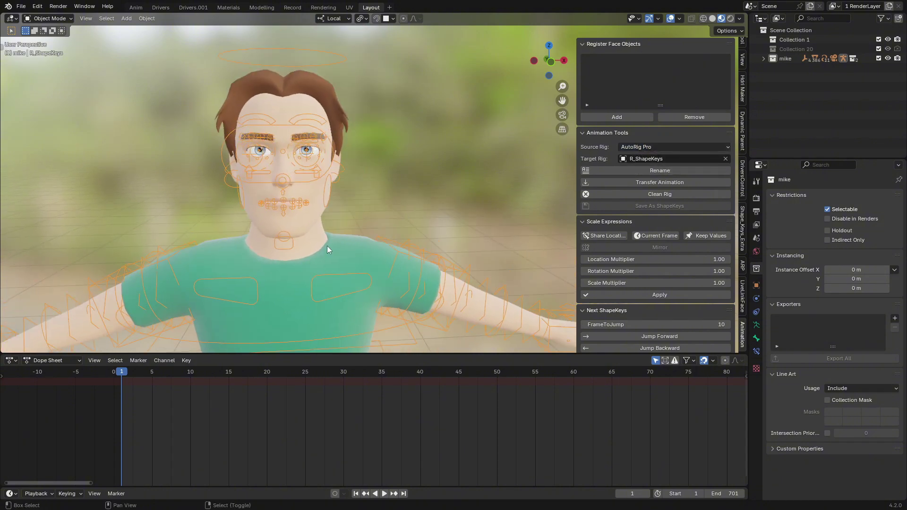
{"action": "left_click", "coordinate": [326, 246]}
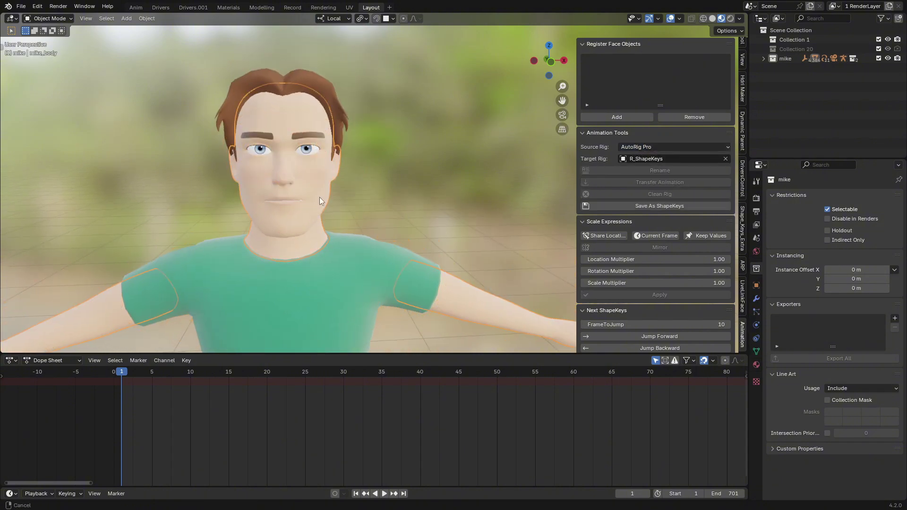
{"action": "scroll", "coordinate": [320, 197], "scroll_direction": "up", "scroll_amount": 1}
{"action": "middle_click_drag", "start_coordinate": [319, 196], "coordinate": [361, 218], "text": "shift"}
{"action": "scroll", "coordinate": [385, 151], "scroll_direction": "up", "scroll_amount": 1}
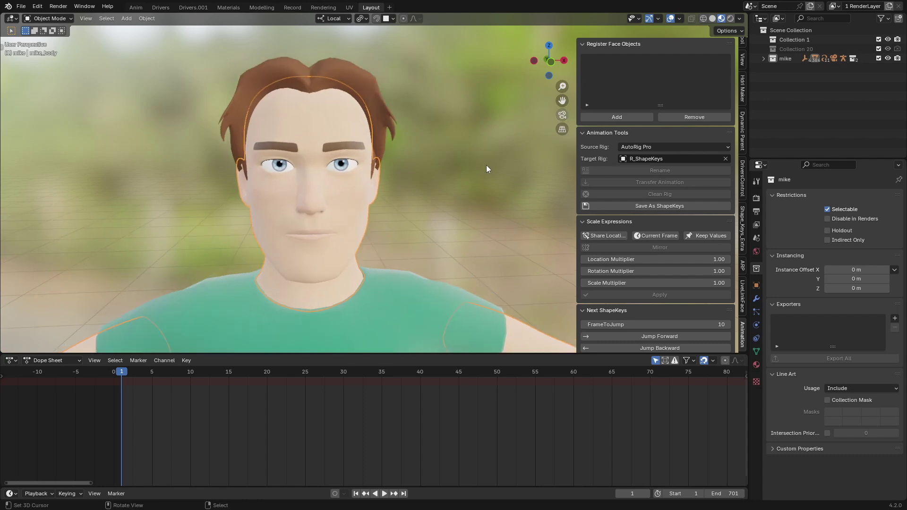
{"action": "scroll", "coordinate": [267, 261], "scroll_direction": "up", "scroll_amount": 2}
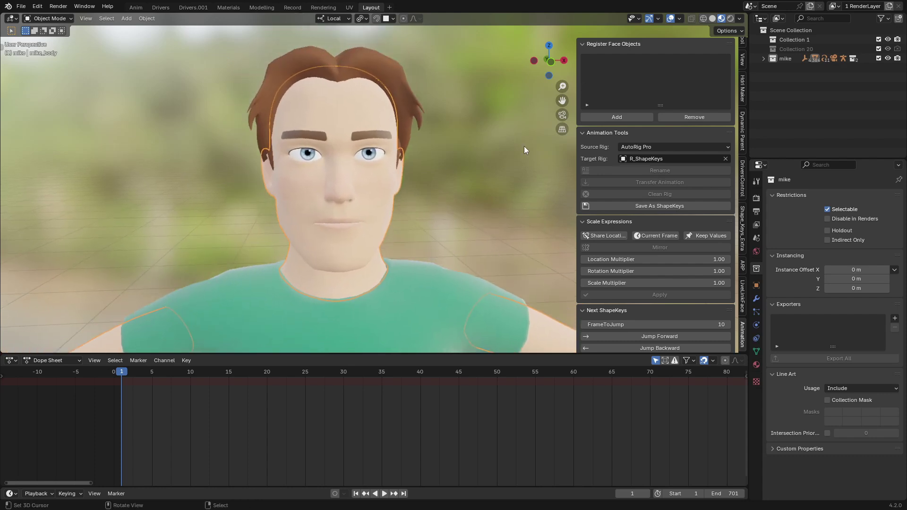
{"action": "left_click", "coordinate": [625, 116]}
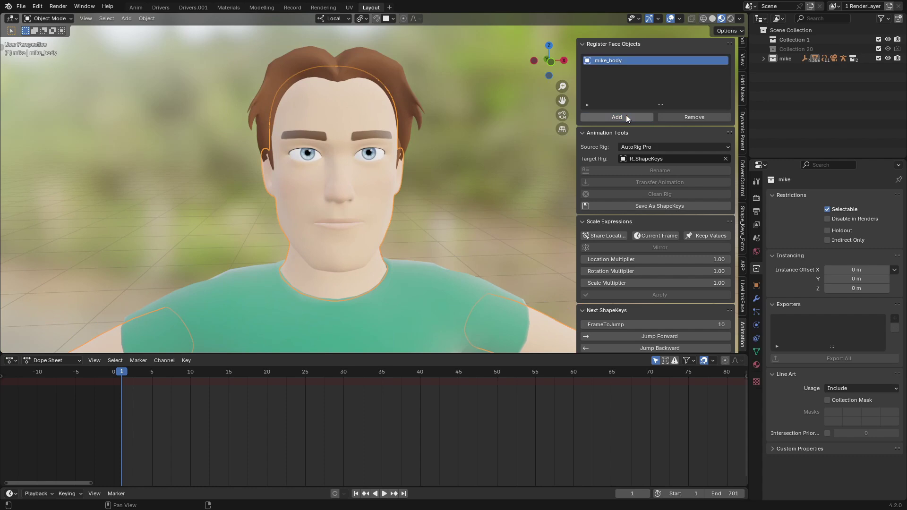
Hide the body mesh and register the left and right eyeballs as face objects, hiding each one once added.
{"action": "middle_click_drag", "start_coordinate": [313, 242], "coordinate": [319, 212], "text": "shift"}
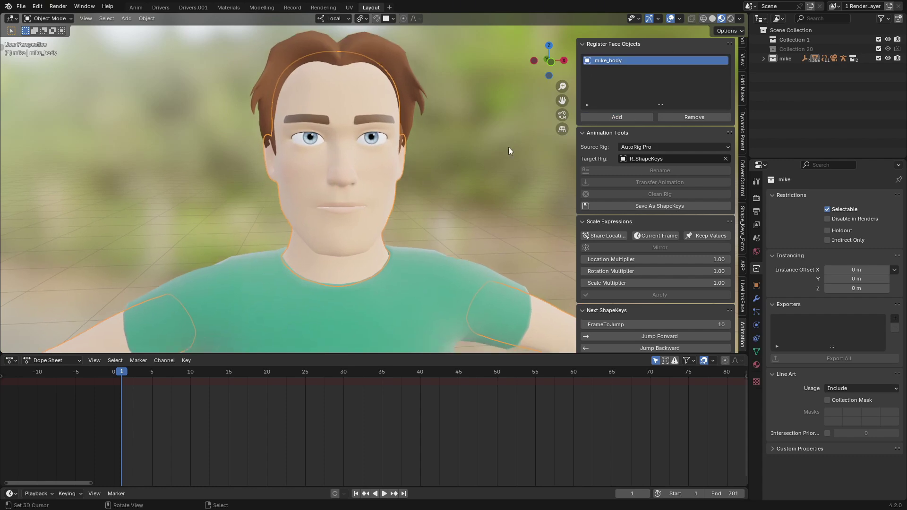
{"action": "key", "text": "h"}
{"action": "left_click", "coordinate": [372, 153]}
{"action": "left_click", "coordinate": [624, 116]}
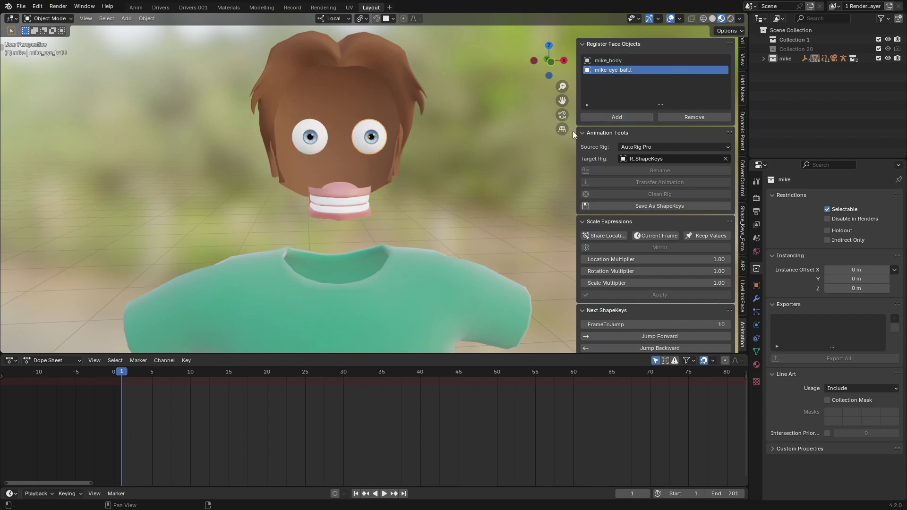
{"action": "key", "text": "h"}
{"action": "left_click", "coordinate": [311, 152]}
{"action": "left_click", "coordinate": [620, 118]}
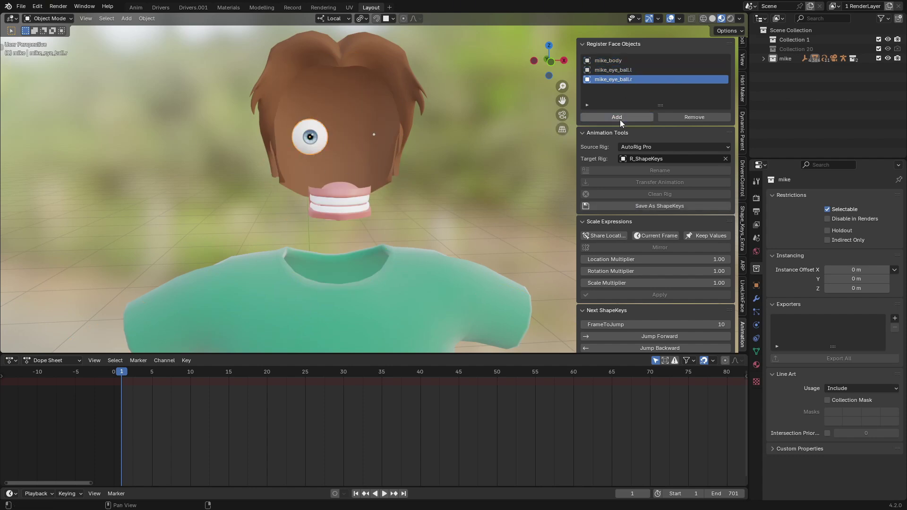
{"action": "key", "text": "h"}
Register the mike_teeth and mike_teeth.002 meshes as face objects, hiding each one once added.
{"action": "left_click", "coordinate": [337, 189]}
{"action": "left_click", "coordinate": [619, 118]}
{"action": "key", "text": "h"}
{"action": "left_click", "coordinate": [356, 197]}
{"action": "left_click", "coordinate": [634, 119]}
{"action": "key", "text": "h"}
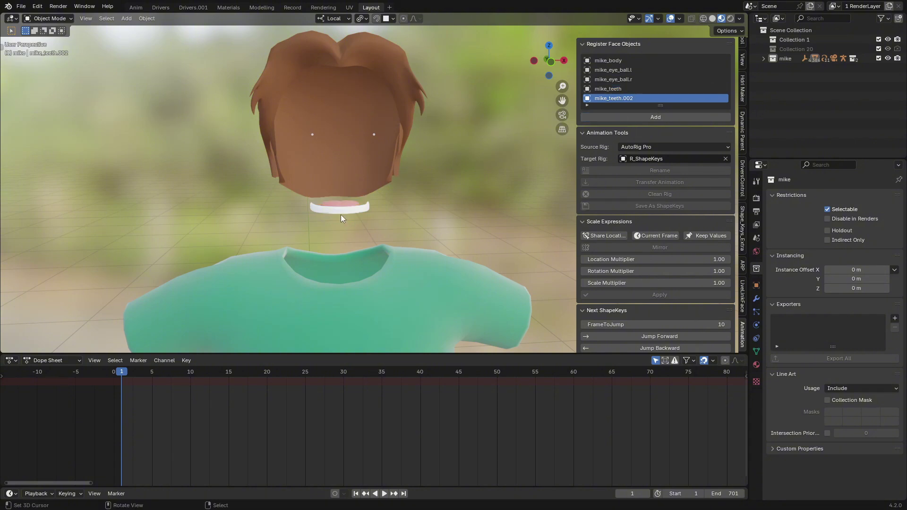
Register the lower teeth mesh mike_teeth.001 and the tongue mesh as face objects, hiding each one once added.
{"action": "right_click", "coordinate": [343, 211]}
{"action": "left_click", "coordinate": [620, 118]}
{"action": "key", "text": "h"}
{"action": "right_click", "coordinate": [340, 208]}
{"action": "left_click", "coordinate": [639, 120]}
{"action": "key", "text": "h"}
Register the mike_eye_ref object as a face object and unhide all hidden objects.
{"action": "left_click", "coordinate": [373, 135]}
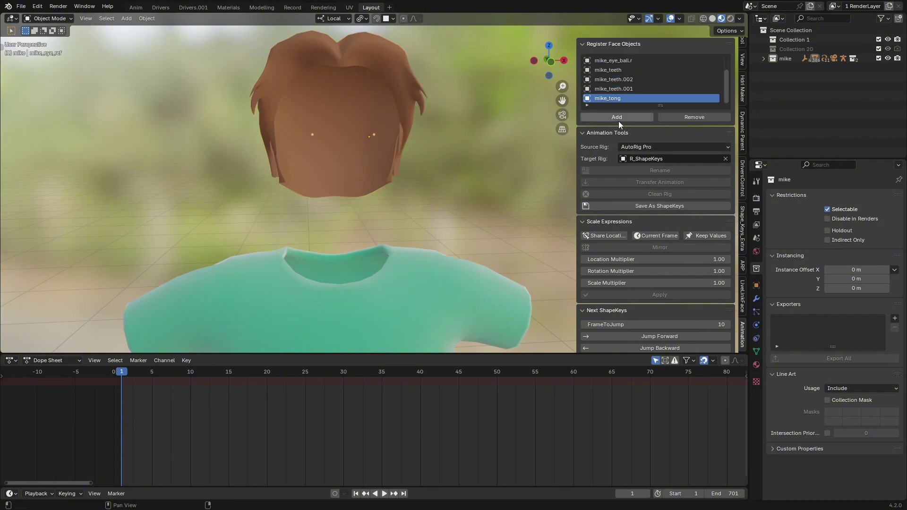
{"action": "left_click", "coordinate": [619, 118]}
{"action": "scroll", "coordinate": [366, 242], "scroll_direction": "down", "scroll_amount": 3}
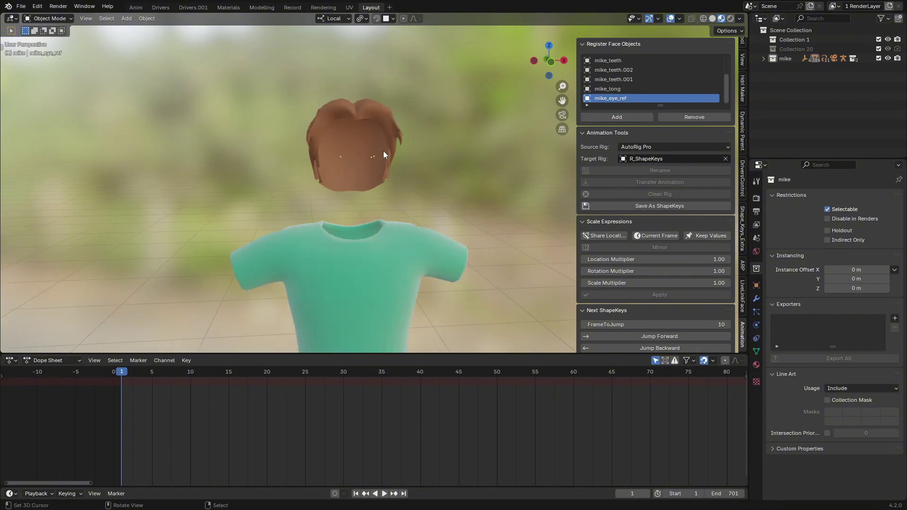
{"action": "key", "text": "alt+h"}
Select the character rig and transfer the facial expression animation onto it.
{"action": "scroll", "coordinate": [375, 170], "scroll_direction": "up", "scroll_amount": 5}
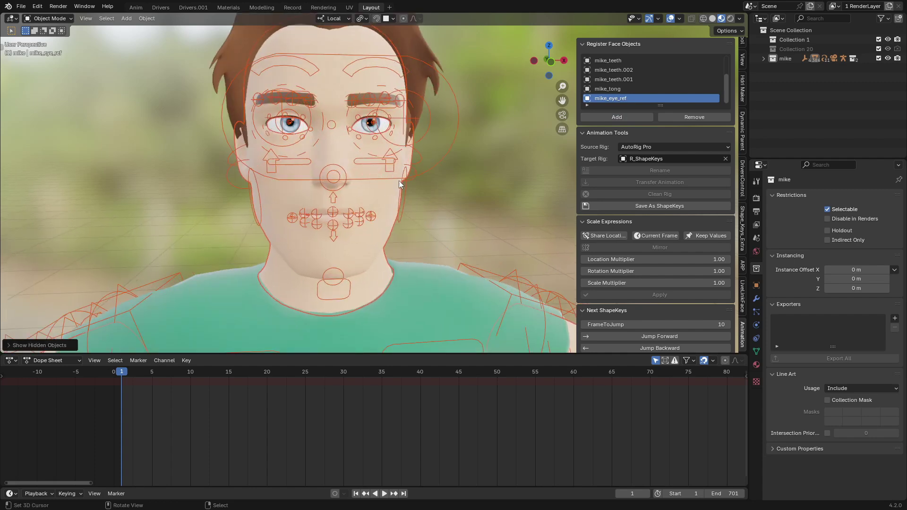
{"action": "right_click", "coordinate": [416, 175]}
{"action": "scroll", "coordinate": [416, 174], "scroll_direction": "down", "scroll_amount": 4}
{"action": "middle_click_drag", "start_coordinate": [401, 202], "coordinate": [396, 189]}
{"action": "middle_click_drag", "start_coordinate": [397, 189], "coordinate": [347, 210], "text": "shift"}
{"action": "scroll", "coordinate": [393, 227], "scroll_direction": "up", "scroll_amount": 2}
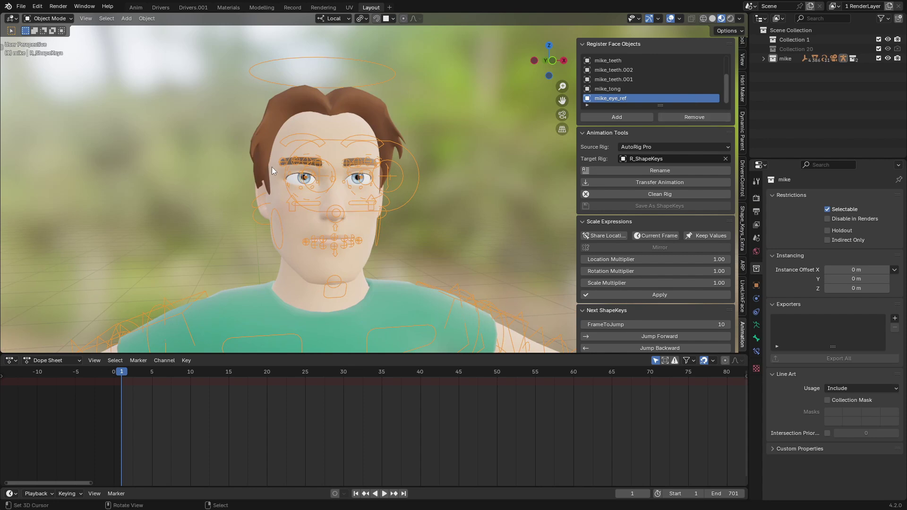
{"action": "left_click", "coordinate": [650, 184]}
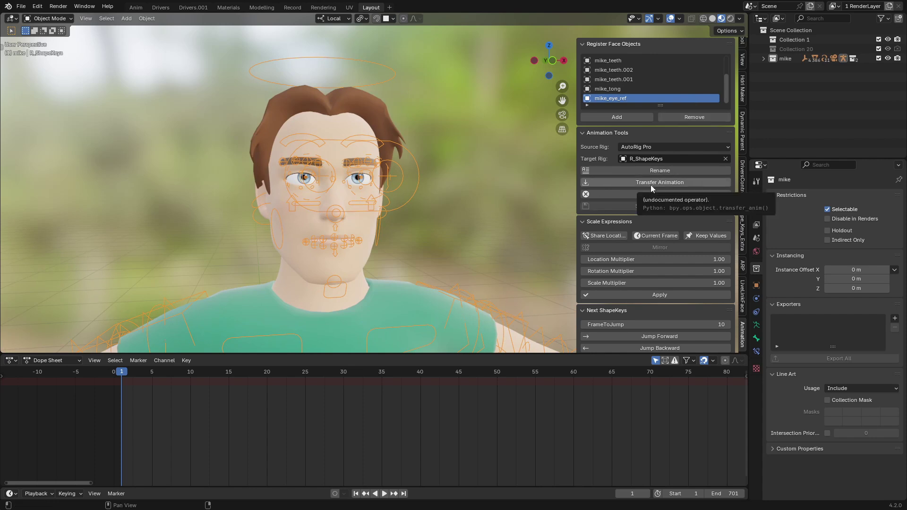
{"action": "left_click", "coordinate": [617, 192]}
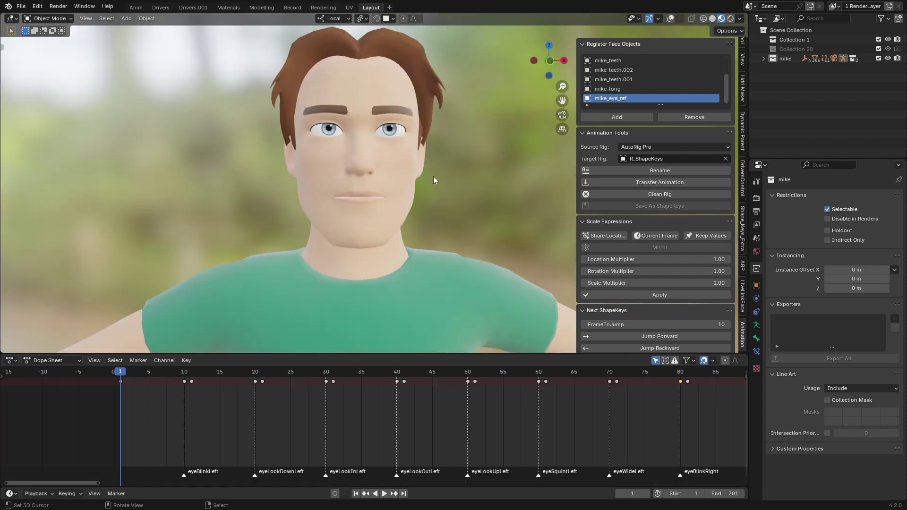
Play back the transferred expression animation briefly and return to frame 1.
{"action": "key", "text": "space"}
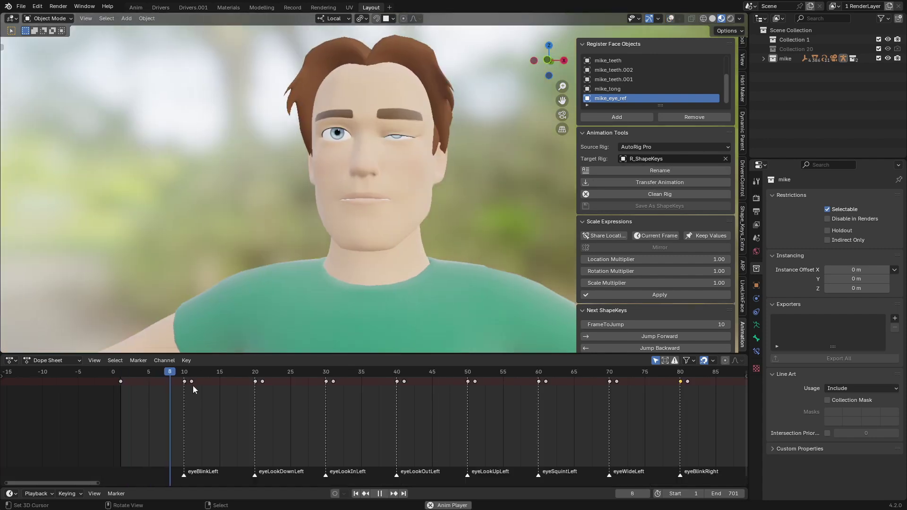
{"action": "left_click_drag", "start_coordinate": [134, 407], "coordinate": [128, 406]}
{"action": "key", "text": "Escape"}
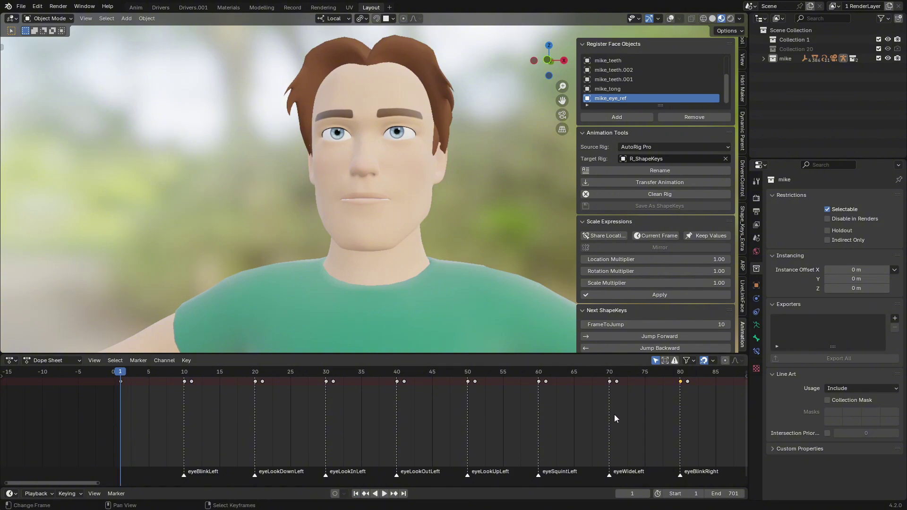
Show the viewport overlays and go to frame 10 to inspect the eyeBlinkLeft expression up close.
{"action": "scroll", "coordinate": [575, 426], "scroll_direction": "down", "scroll_amount": 2}
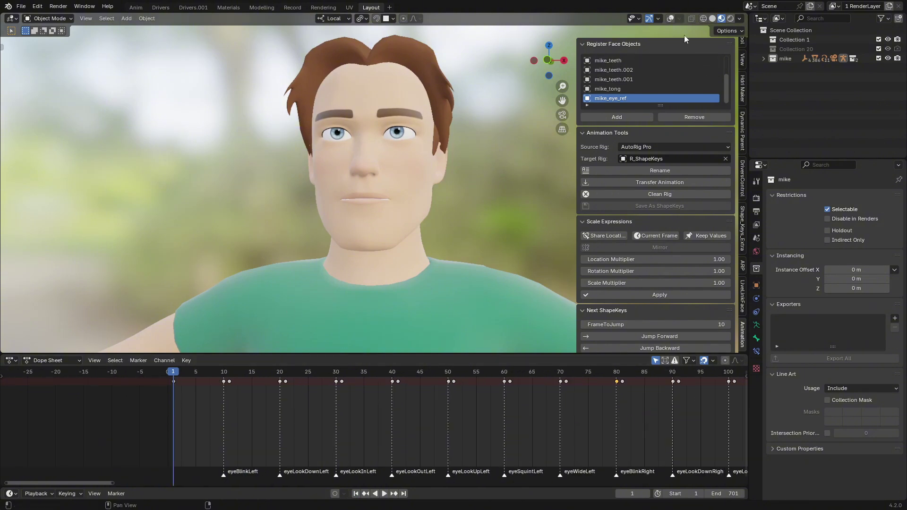
{"action": "left_click", "coordinate": [671, 18]}
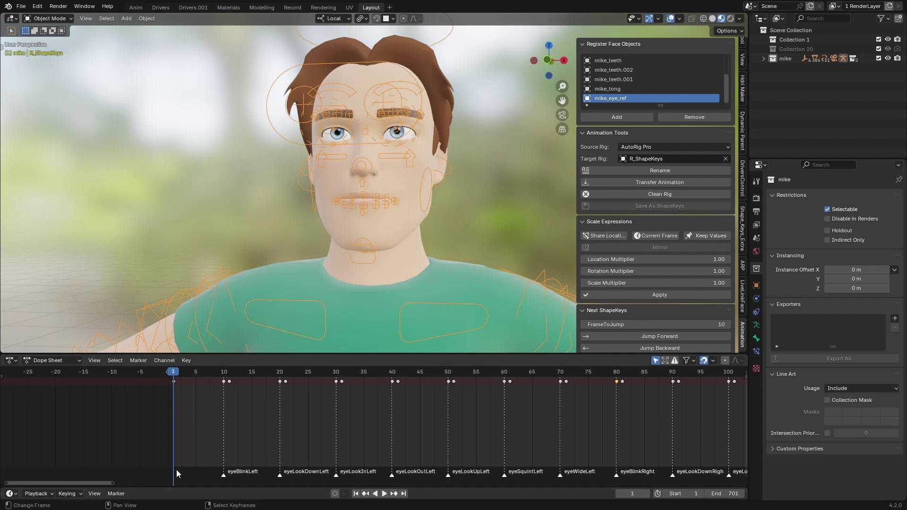
{"action": "scroll", "coordinate": [177, 469], "scroll_direction": "up", "scroll_amount": 6}
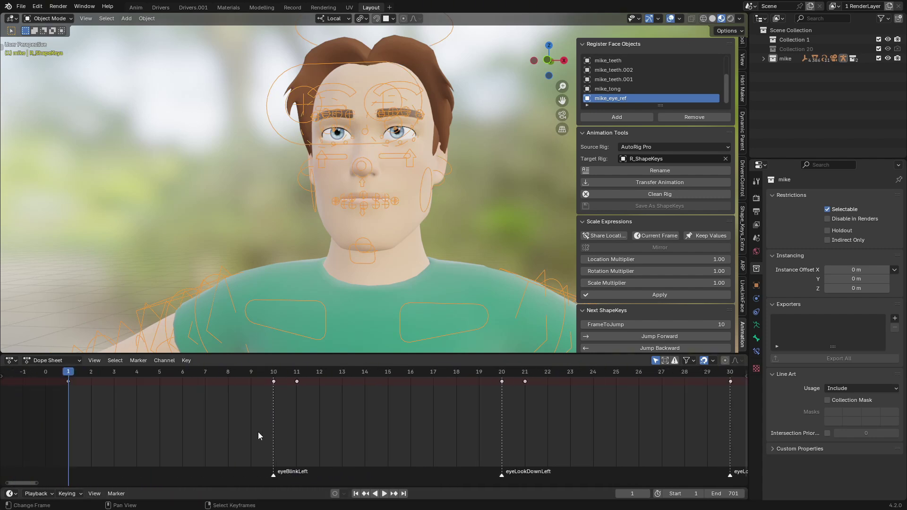
{"action": "left_click", "coordinate": [274, 382]}
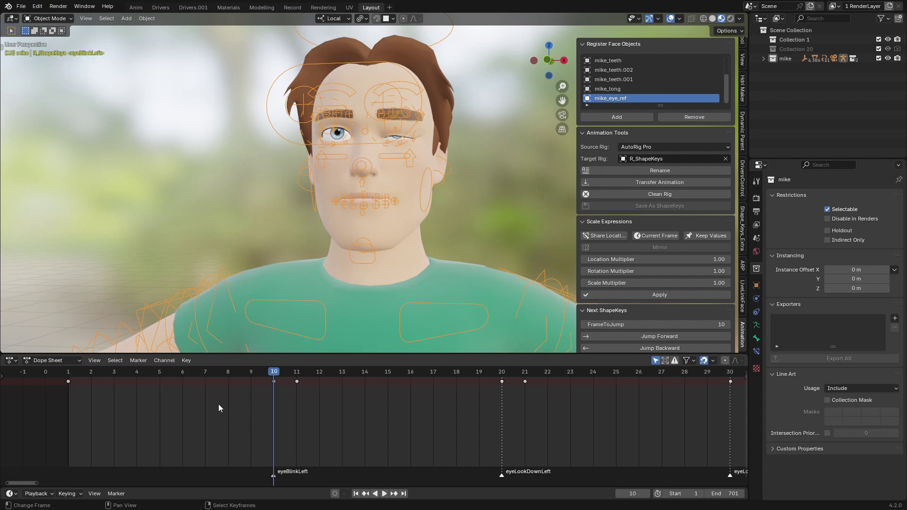
{"action": "key", "text": "space"}
{"action": "scroll", "coordinate": [382, 161], "scroll_direction": "up", "scroll_amount": 5}
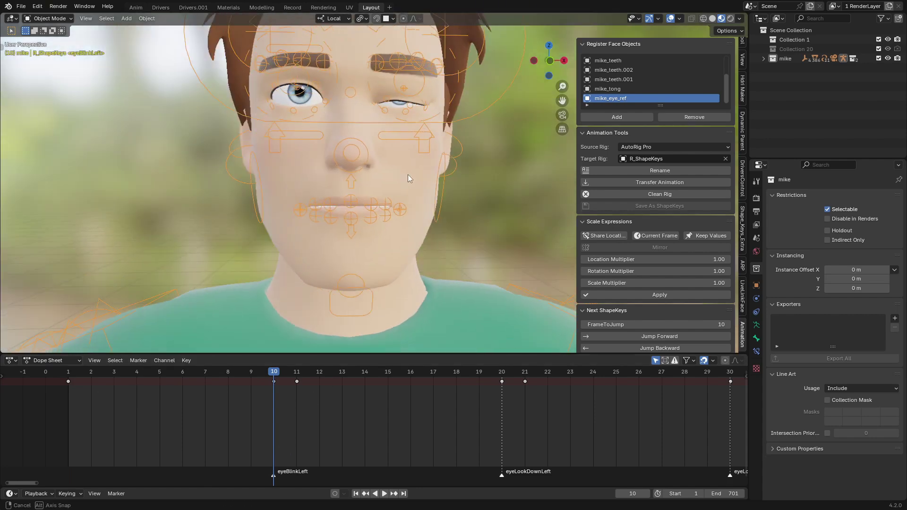
Move along the timeline through frames 20 and 31 to examine the eyeLookDownLeft and eyeLookInLeft expressions.
{"action": "scroll", "coordinate": [330, 416], "scroll_direction": "down", "scroll_amount": 5, "text": "ctrl"}
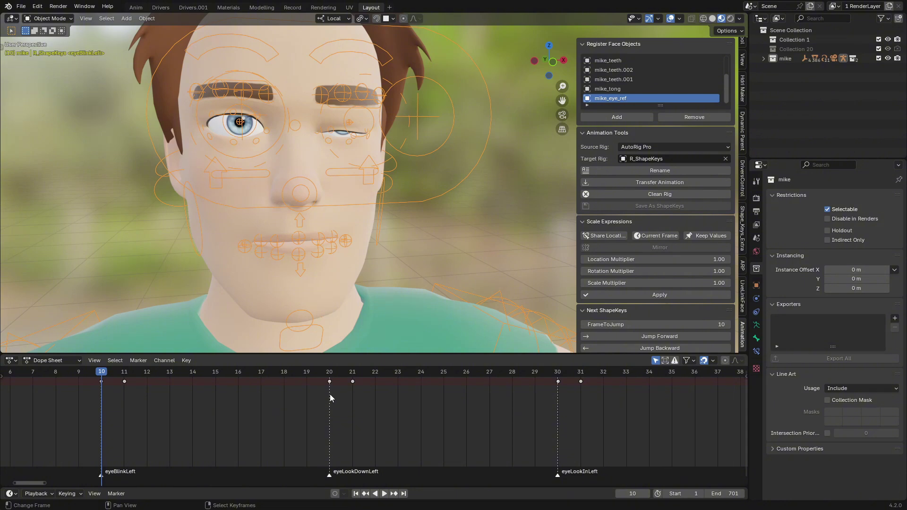
{"action": "left_click", "coordinate": [330, 394]}
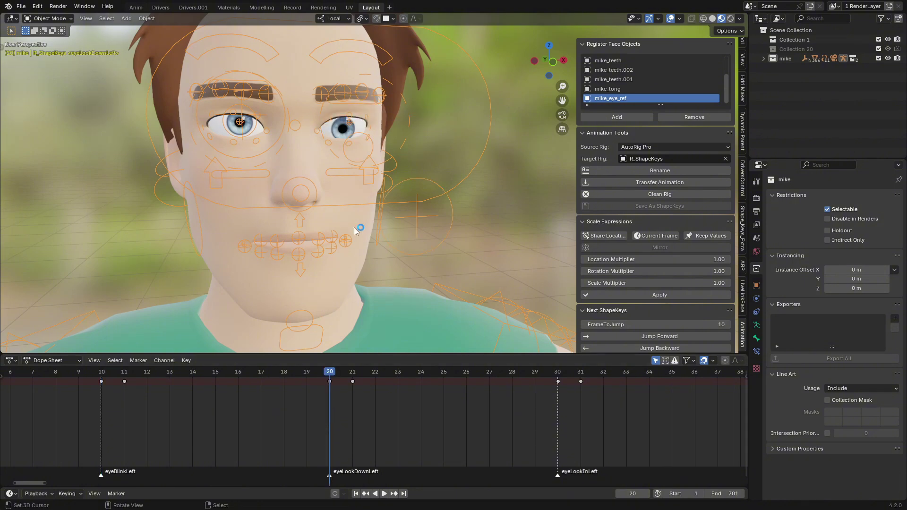
{"action": "key", "text": "ctrl+shift+space"}
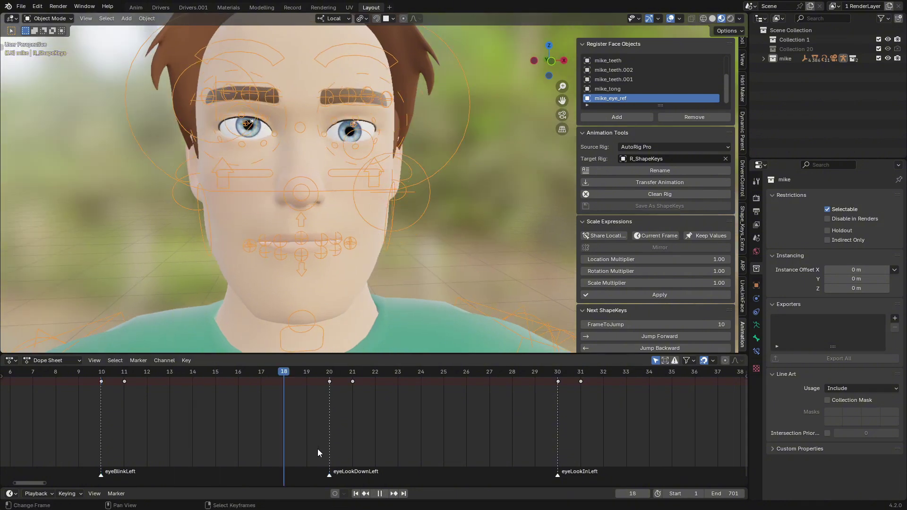
{"action": "left_click", "coordinate": [350, 387]}
{"action": "middle_click_drag", "start_coordinate": [365, 395], "coordinate": [332, 401], "text": "ctrl"}
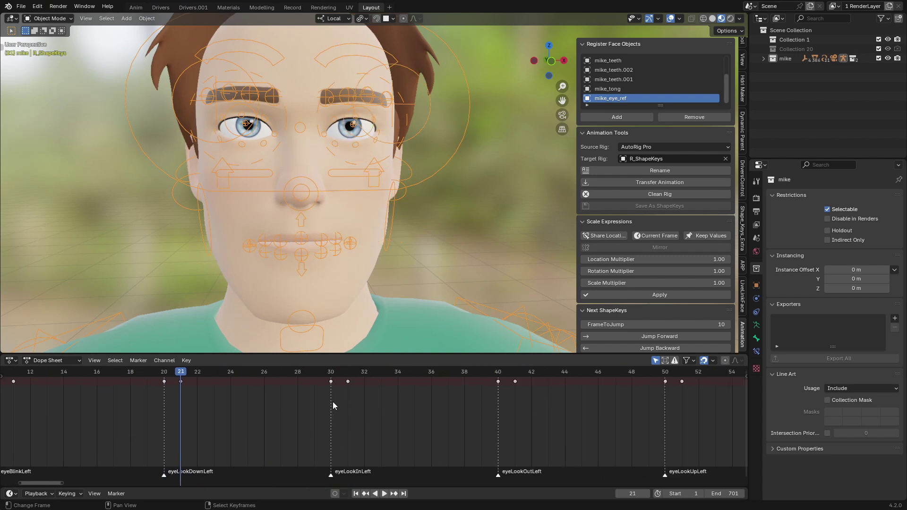
{"action": "left_click", "coordinate": [329, 390]}
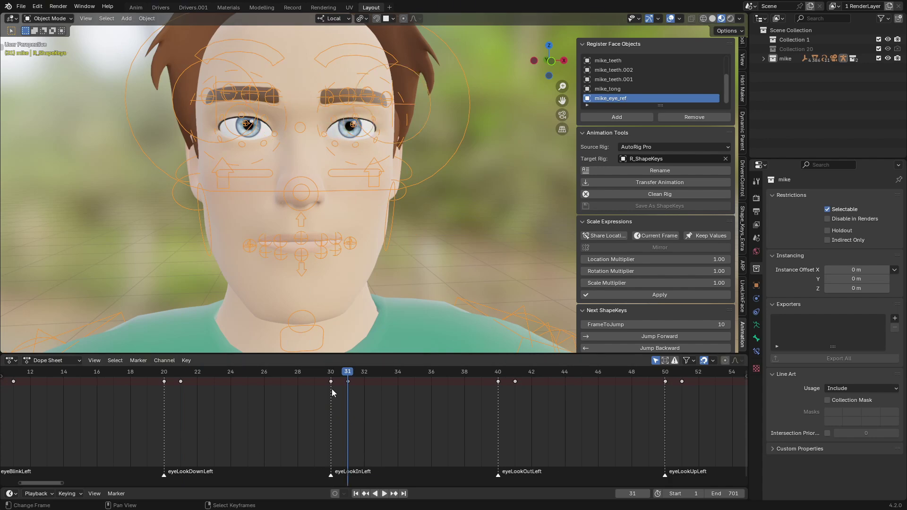
{"action": "middle_click_drag", "start_coordinate": [434, 425], "coordinate": [289, 435]}
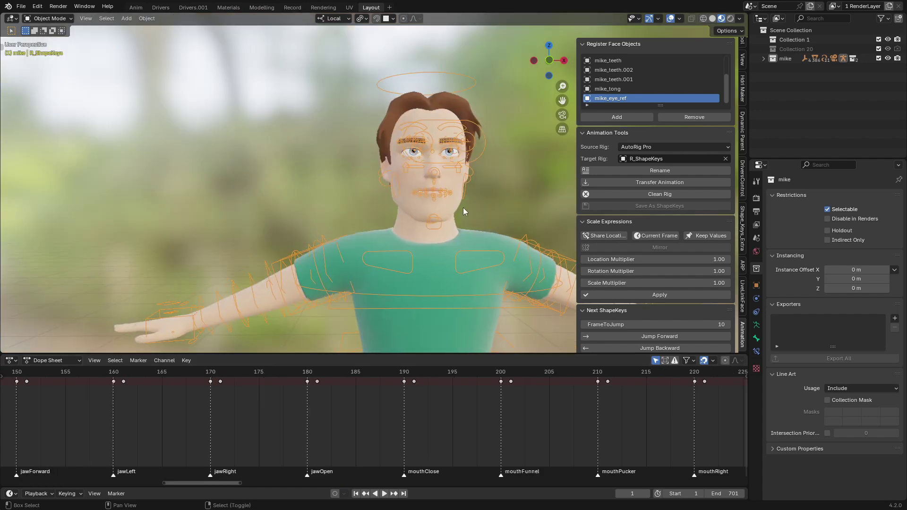
Hide the viewport overlays and briefly play the expression animation with the face seen from the front.
{"action": "scroll", "coordinate": [403, 434], "scroll_direction": "right", "scroll_amount": 1, "text": "ctrl"}
{"action": "middle_click_drag", "start_coordinate": [84, 416], "coordinate": [344, 458]}
{"action": "middle_click_drag", "start_coordinate": [57, 425], "coordinate": [355, 367]}
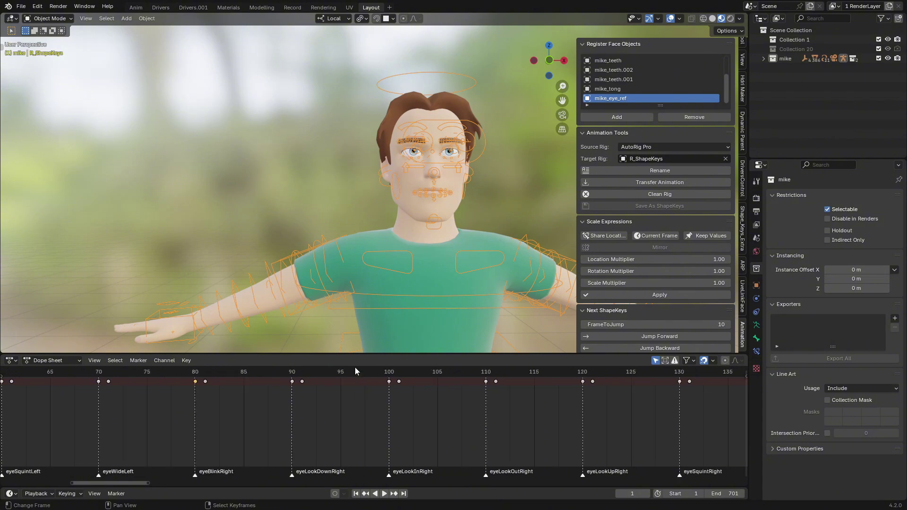
{"action": "middle_click_drag", "start_coordinate": [156, 293], "coordinate": [259, 324]}
{"action": "middle_click_drag", "start_coordinate": [313, 325], "coordinate": [272, 287]}
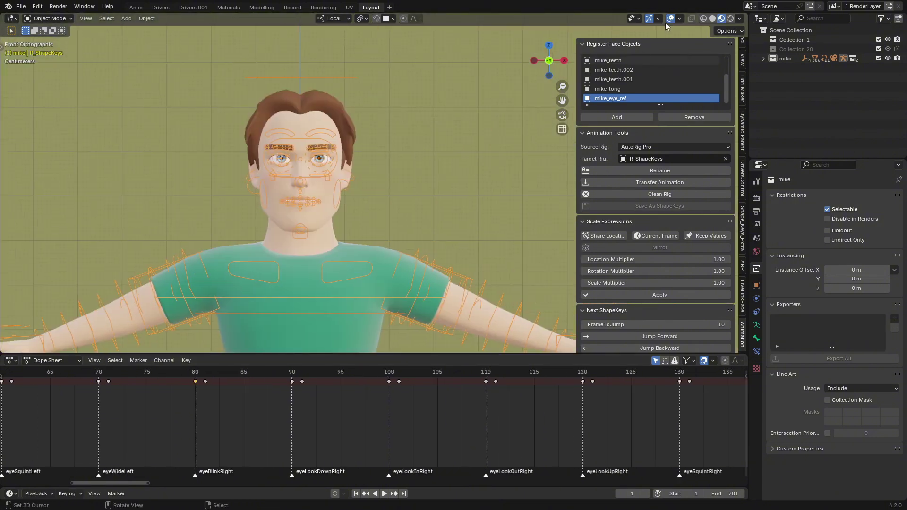
{"action": "scroll", "coordinate": [213, 422], "scroll_direction": "down", "scroll_amount": 3}
{"action": "scroll", "coordinate": [213, 421], "scroll_direction": "down", "scroll_amount": 7}
{"action": "key", "text": "space"}
{"action": "scroll", "coordinate": [359, 182], "scroll_direction": "up", "scroll_amount": 5}
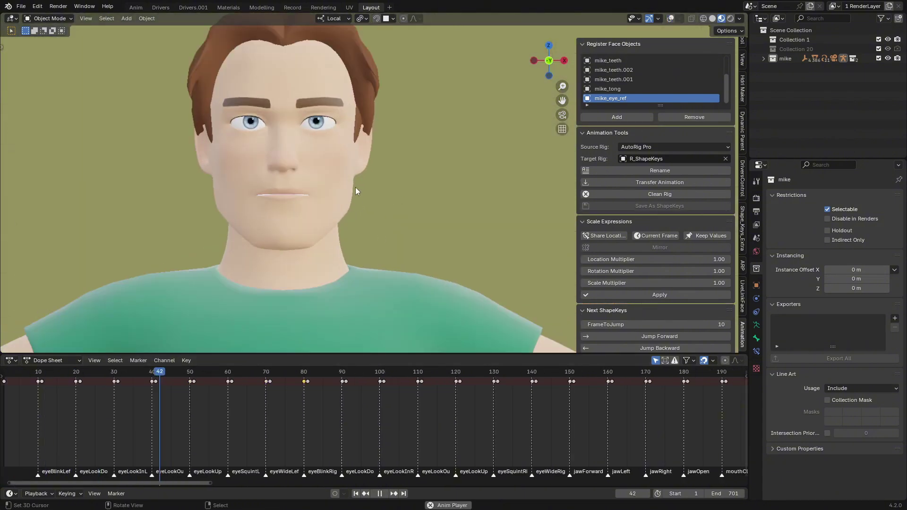
{"action": "middle_click_drag", "start_coordinate": [375, 191], "coordinate": [428, 239], "text": "shift"}
{"action": "key", "text": "space"}
Replay the expression animation from frame 1 across the facial expressions, stop it and return to frame 1.
{"action": "left_click", "coordinate": [357, 494]}
{"action": "key", "text": "space"}
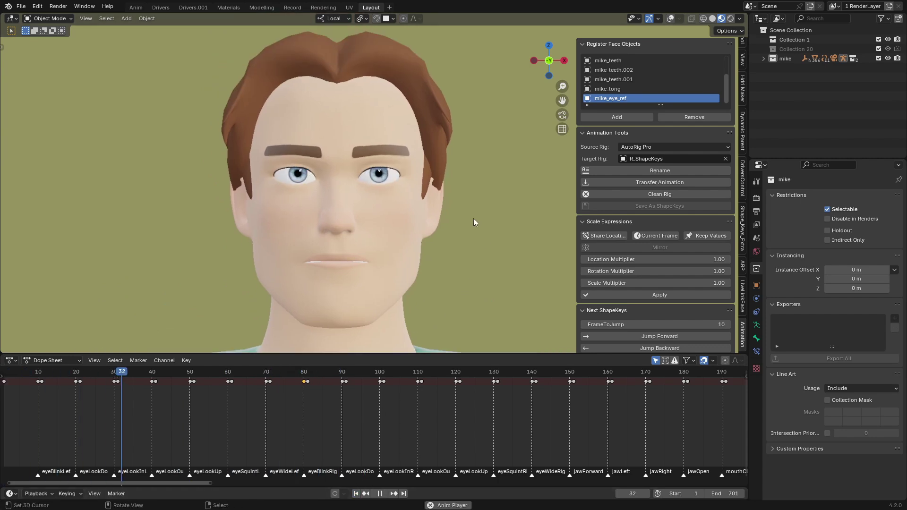
{"action": "scroll", "coordinate": [454, 404], "scroll_direction": "down", "scroll_amount": 9}
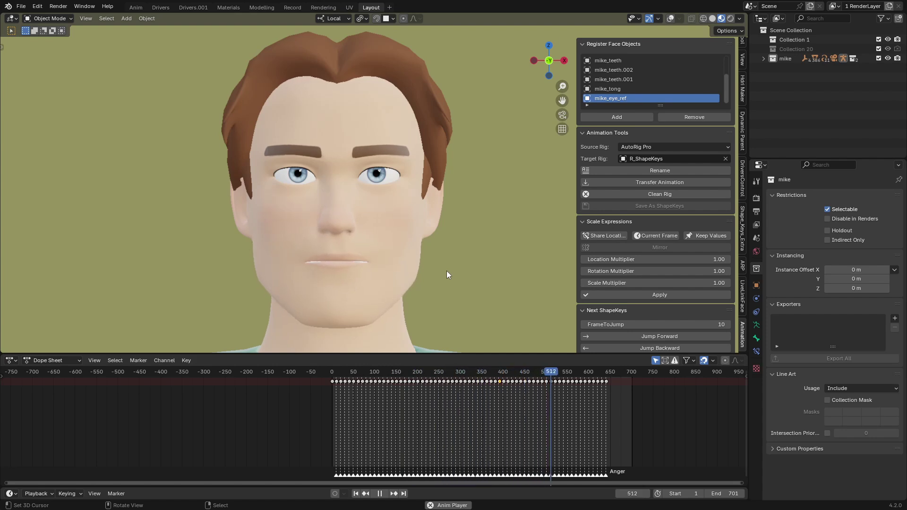
{"action": "left_click", "coordinate": [373, 496]}
{"action": "left_click", "coordinate": [356, 494]}
Examine the eyeBlinkLeft expression at frame 10, playing and scrubbing around it before returning to that frame.
{"action": "scroll", "coordinate": [352, 427], "scroll_direction": "up", "scroll_amount": 16}
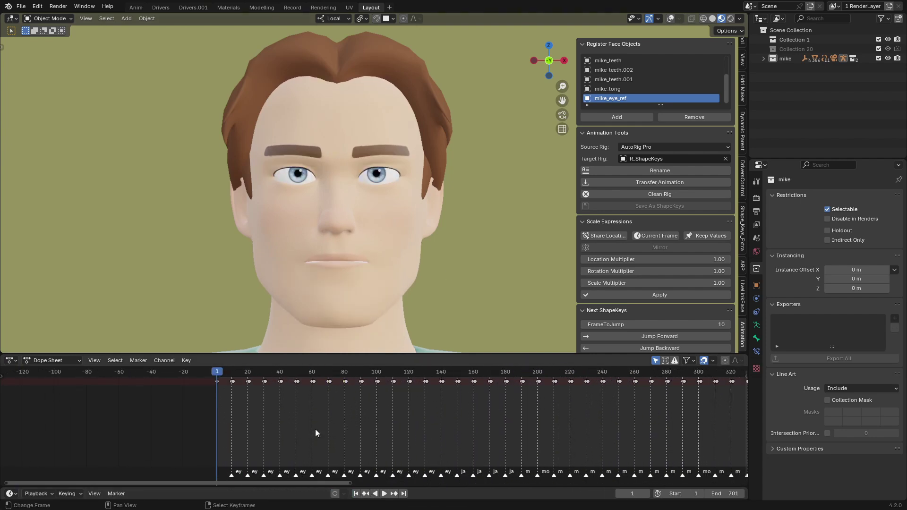
{"action": "middle_click_drag", "start_coordinate": [316, 429], "coordinate": [406, 436]}
{"action": "scroll", "coordinate": [407, 437], "scroll_direction": "up", "scroll_amount": 14}
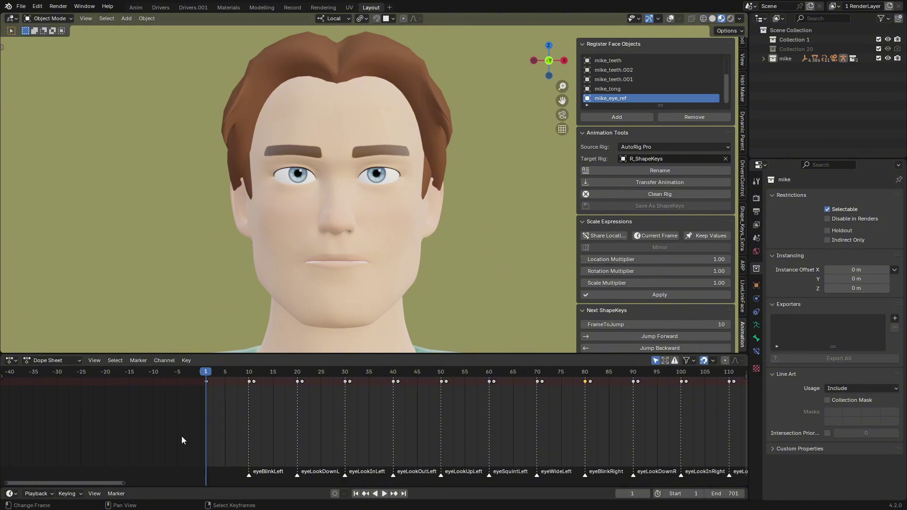
{"action": "left_click", "coordinate": [249, 422]}
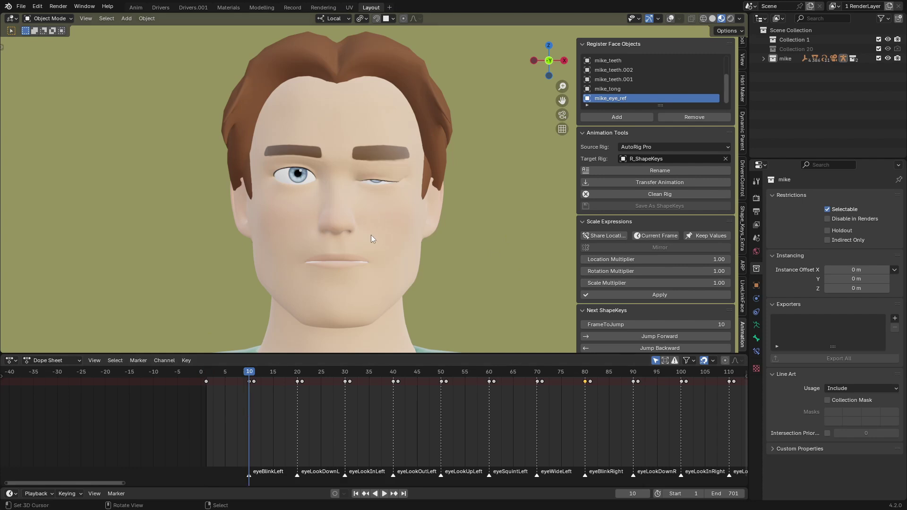
{"action": "scroll", "coordinate": [203, 416], "scroll_direction": "down", "scroll_amount": 5, "text": "ctrl"}
{"action": "middle_click_drag", "start_coordinate": [12, 373], "coordinate": [404, 398]}
{"action": "left_click", "coordinate": [288, 393]}
{"action": "key", "text": "space"}
{"action": "key", "text": "space"}
{"action": "left_click_drag", "start_coordinate": [342, 390], "coordinate": [330, 390]}
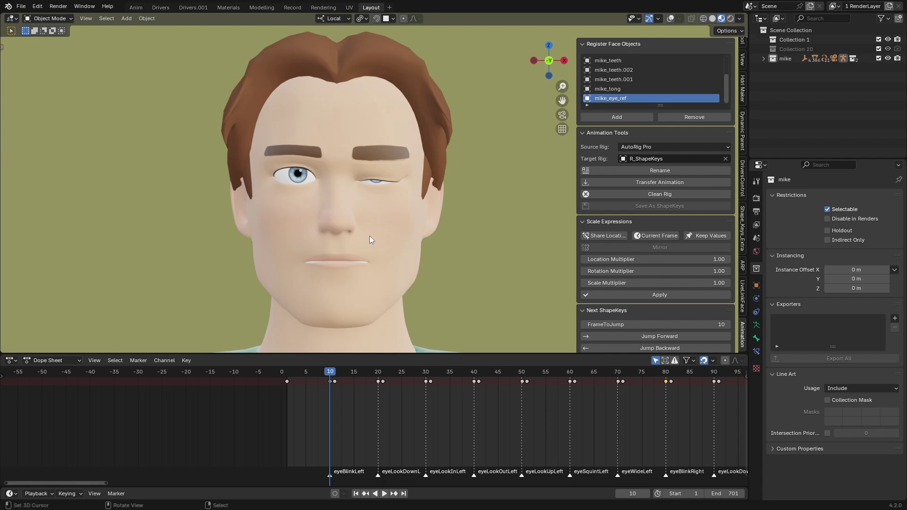
Scrub through the following eye expressions and examine eyeBlinkRight at frame 80 and jawForward at frame 150.
{"action": "scroll", "coordinate": [415, 409], "scroll_direction": "down", "scroll_amount": 10}
{"action": "middle_click_drag", "start_coordinate": [396, 410], "coordinate": [326, 413]}
{"action": "left_click_drag", "start_coordinate": [370, 392], "coordinate": [389, 382]}
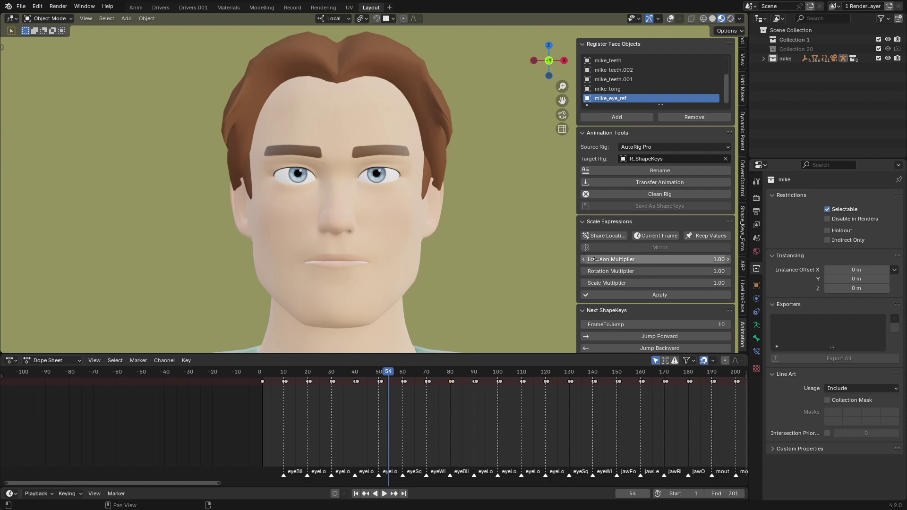
{"action": "scroll", "coordinate": [491, 423], "scroll_direction": "up", "scroll_amount": 6}
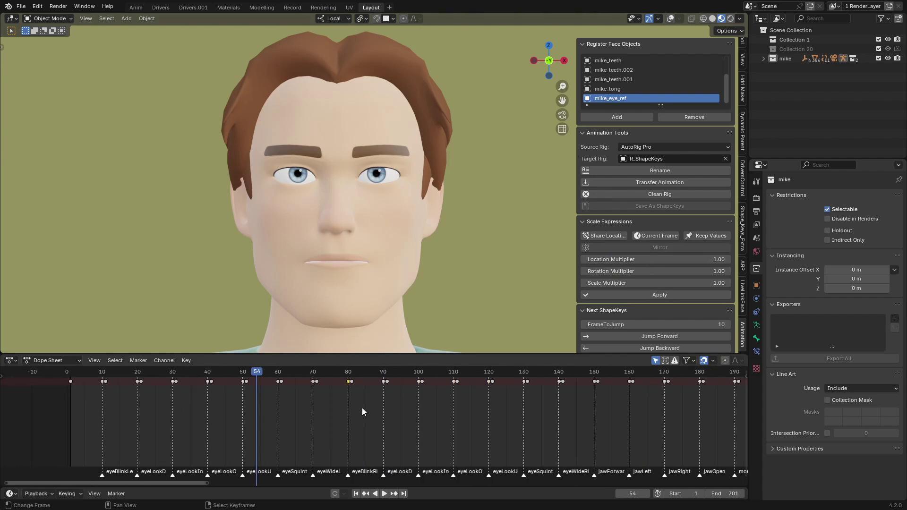
{"action": "left_click", "coordinate": [327, 391]}
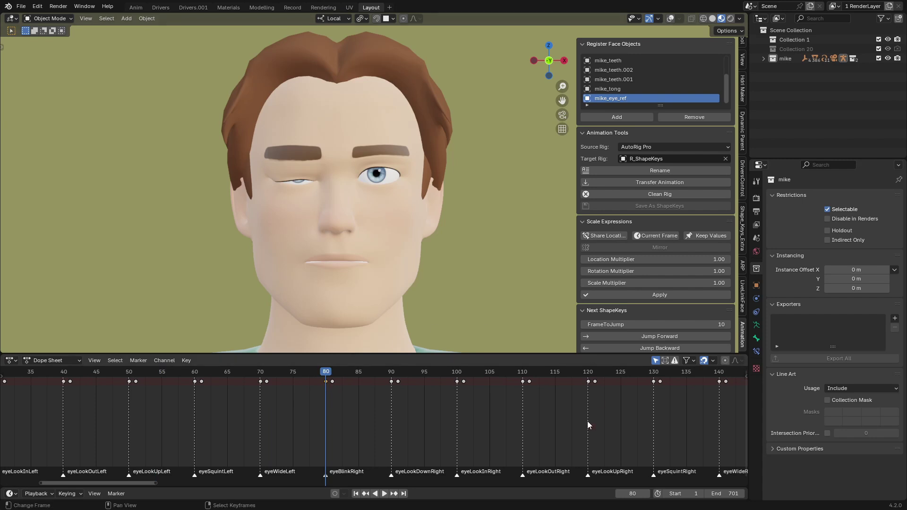
{"action": "middle_click_drag", "start_coordinate": [521, 441], "coordinate": [351, 410]}
{"action": "scroll", "coordinate": [468, 437], "scroll_direction": "down", "scroll_amount": 4, "text": "ctrl"}
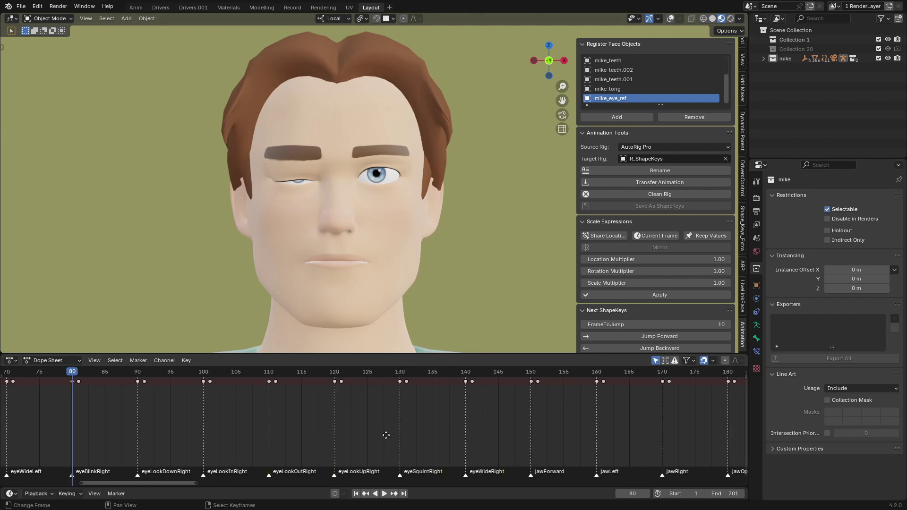
{"action": "left_click", "coordinate": [472, 391]}
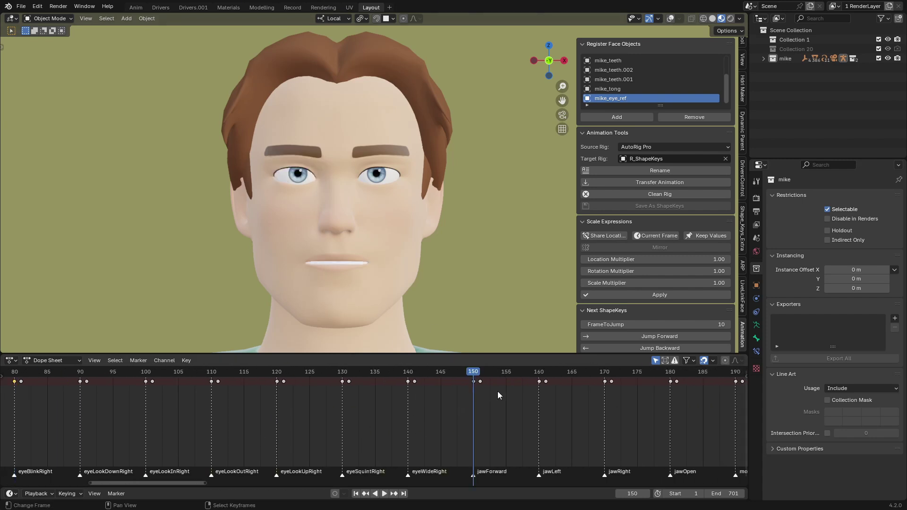
Go to the jawOpen expression at frame 180 and apply a location multiplier of 2.5 to the expressions.
{"action": "scroll", "coordinate": [520, 401], "scroll_direction": "down", "scroll_amount": 4, "text": "ctrl"}
{"action": "scroll", "coordinate": [400, 395], "scroll_direction": "down", "scroll_amount": 4, "text": "ctrl"}
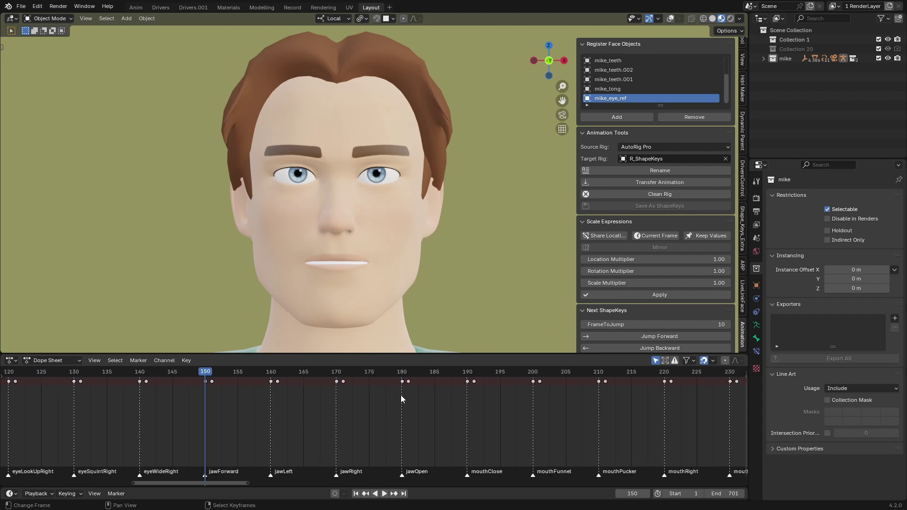
{"action": "left_click", "coordinate": [401, 394]}
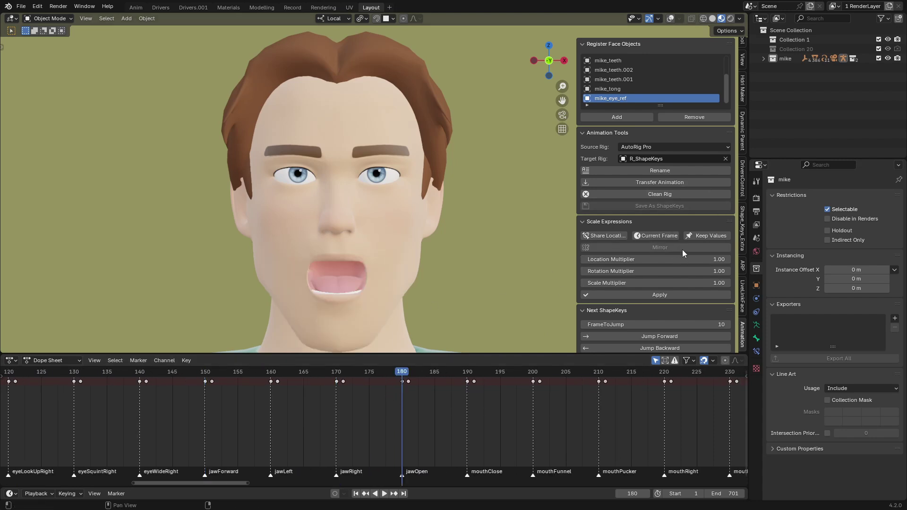
{"action": "left_click", "coordinate": [634, 259]}
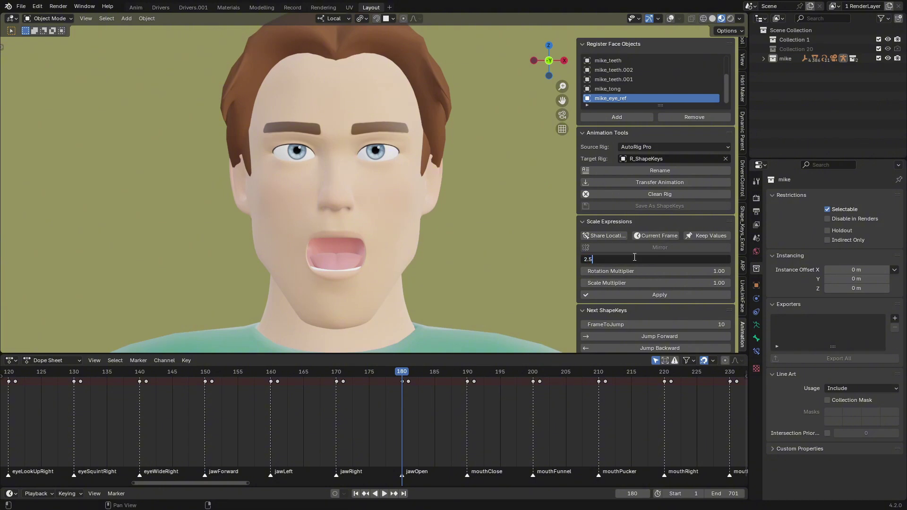
{"action": "key", "text": "Return"}
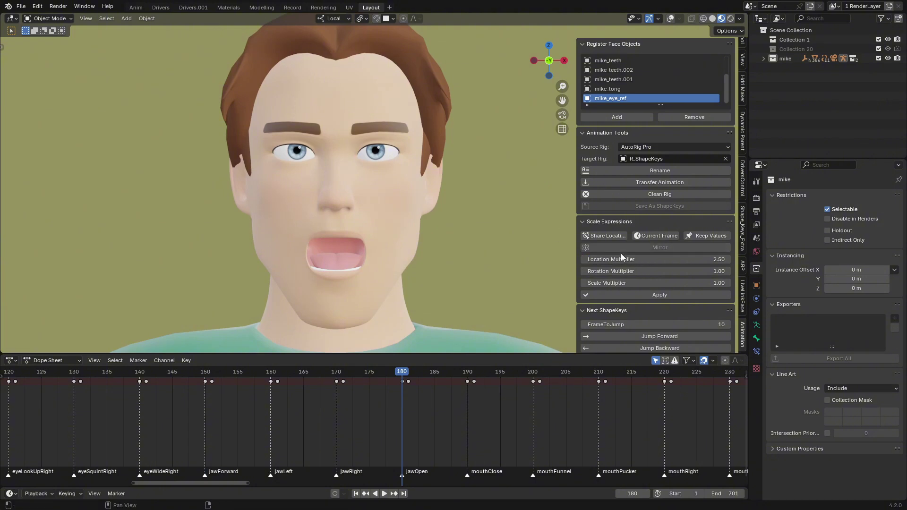
{"action": "left_click", "coordinate": [619, 294]}
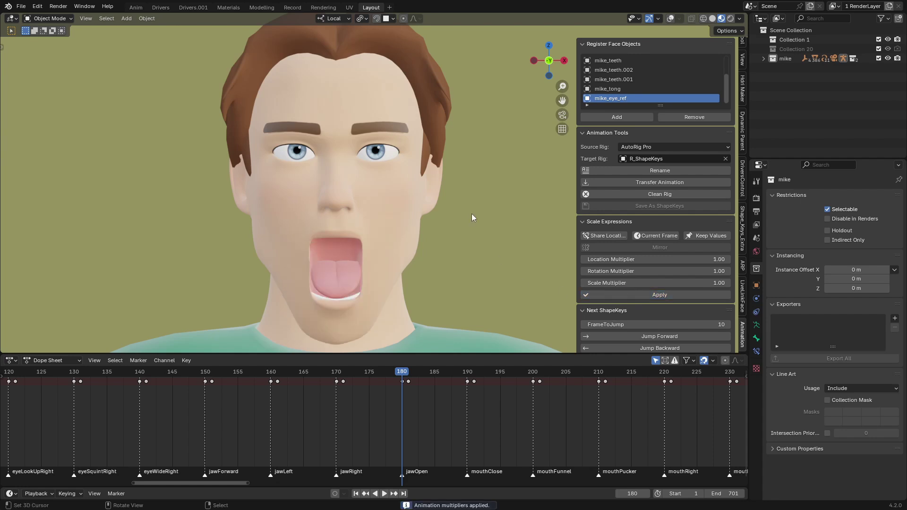
Examine the effect of the location scaling on eyeSquintRight at frame 130 and eyeBlinkLeft at frame 10.
{"action": "scroll", "coordinate": [431, 246], "scroll_direction": "down", "scroll_amount": 2}
{"action": "scroll", "coordinate": [300, 414], "scroll_direction": "down", "scroll_amount": 2}
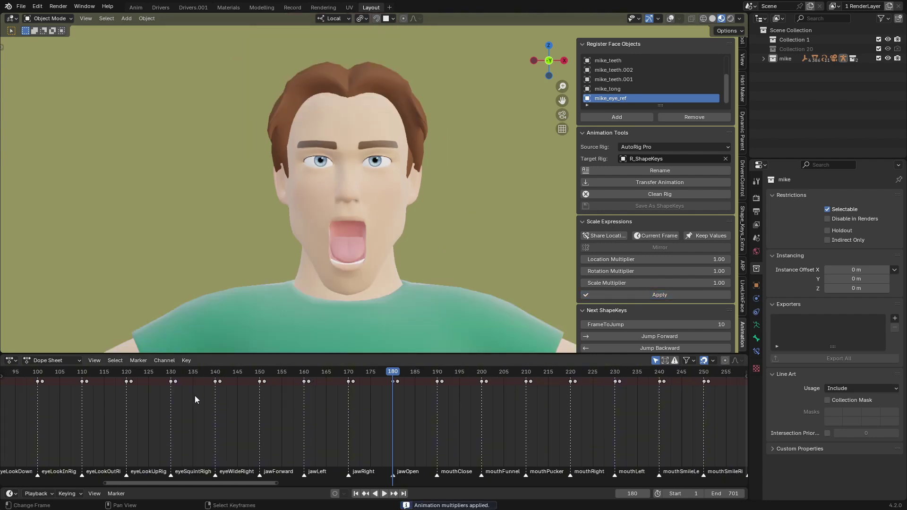
{"action": "left_click", "coordinate": [170, 393]}
{"action": "scroll", "coordinate": [98, 410], "scroll_direction": "left", "scroll_amount": 5, "text": "ctrl"}
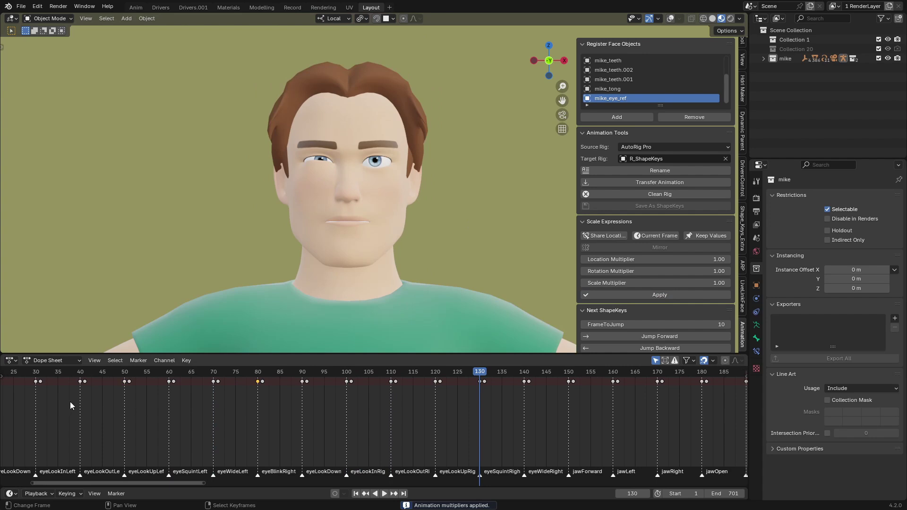
{"action": "scroll", "coordinate": [239, 412], "scroll_direction": "left", "scroll_amount": 5, "text": "ctrl"}
{"action": "left_click_drag", "start_coordinate": [228, 397], "coordinate": [231, 398]}
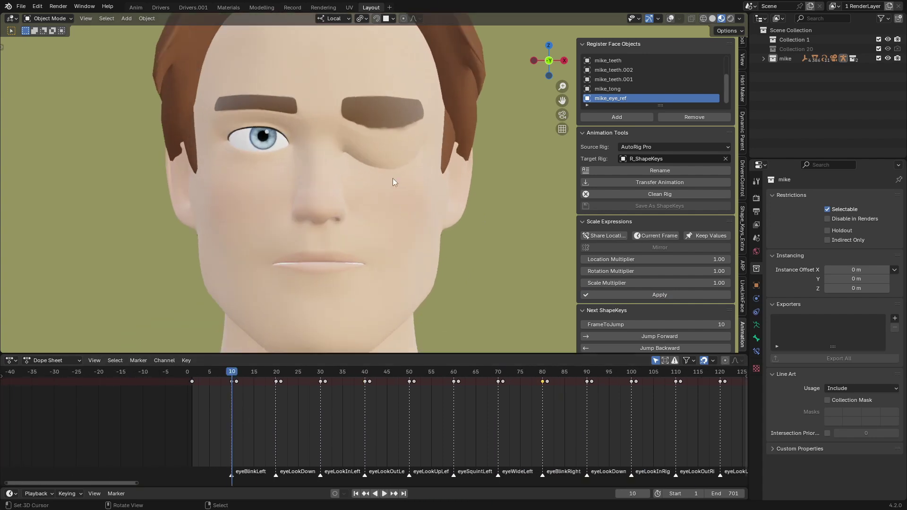
Return to frame 1, play the expression animation from there and cancel the playback back to the start.
{"action": "left_click", "coordinate": [356, 493]}
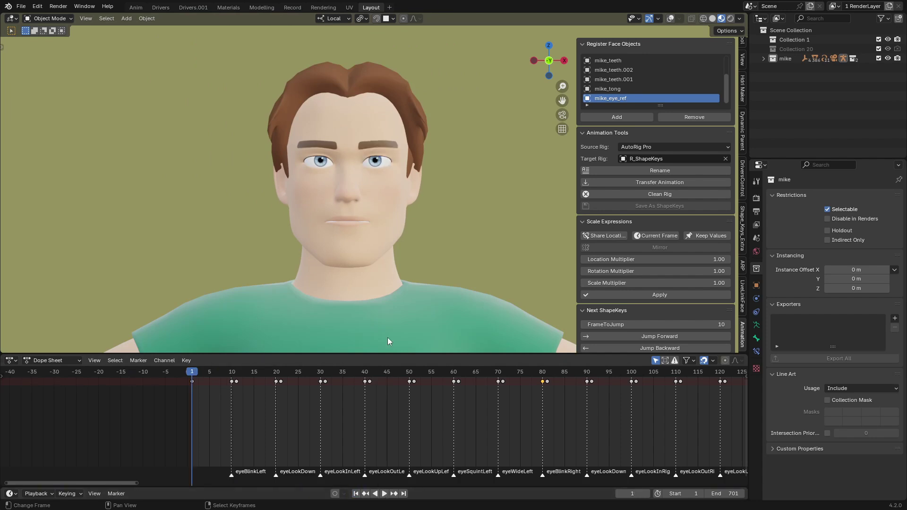
{"action": "scroll", "coordinate": [435, 186], "scroll_direction": "up", "scroll_amount": 5}
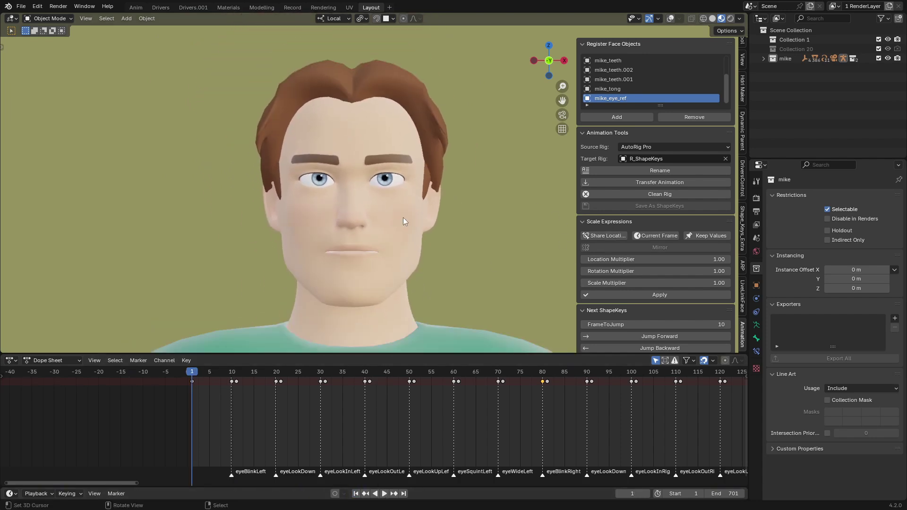
{"action": "key", "text": "space"}
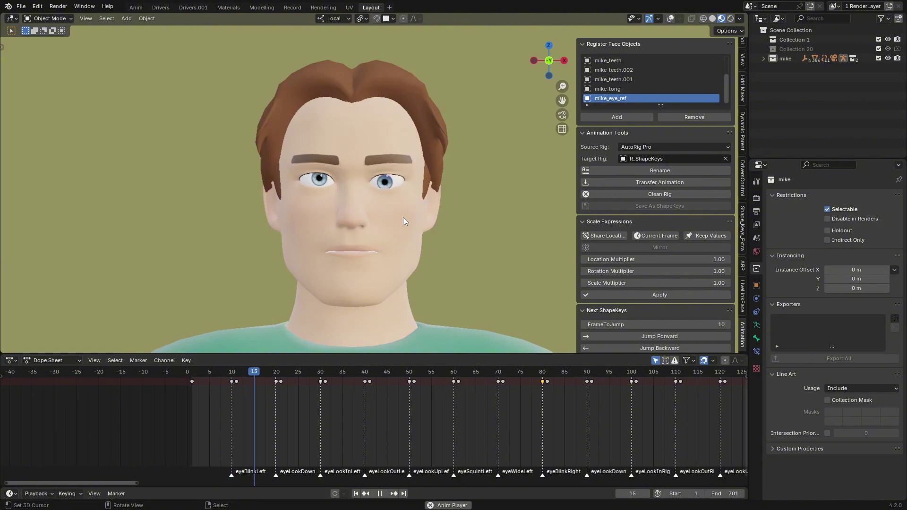
{"action": "scroll", "coordinate": [497, 414], "scroll_direction": "down", "scroll_amount": 5}
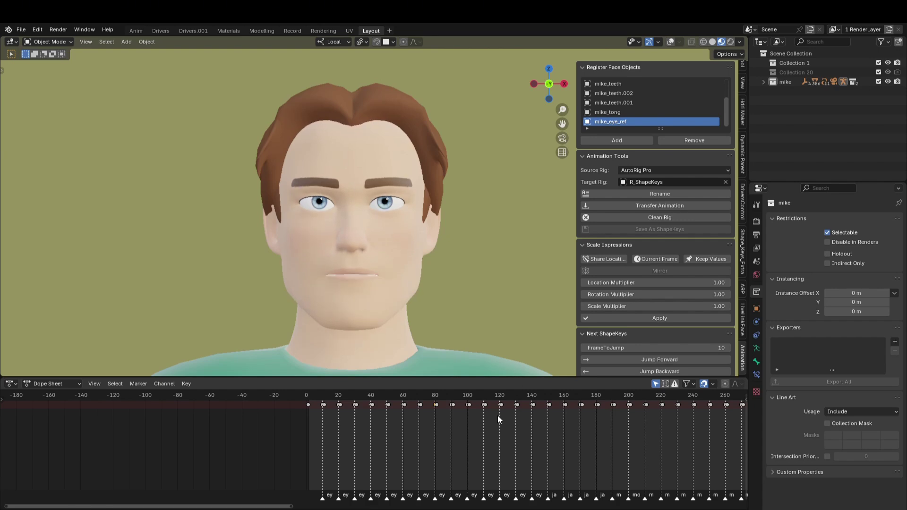
{"action": "key", "text": "Escape"}
{"action": "scroll", "coordinate": [392, 223], "scroll_direction": "up", "scroll_amount": 3}
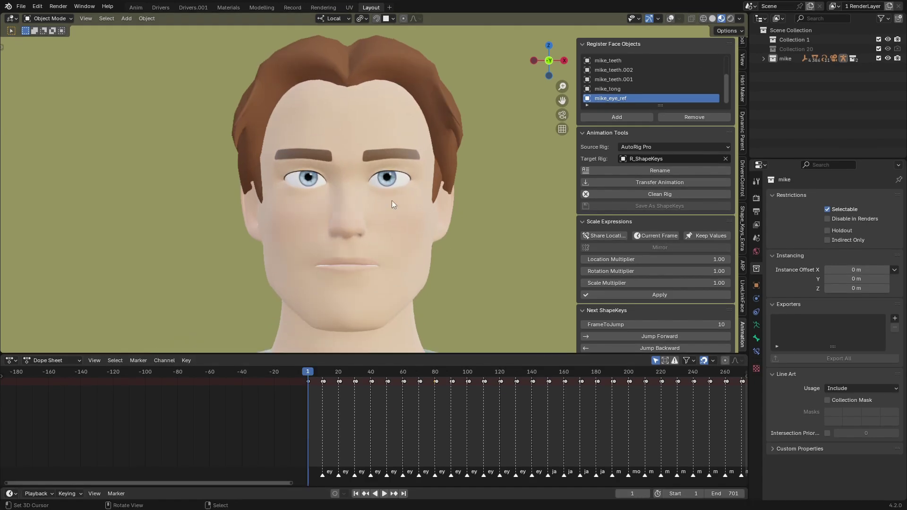
{"action": "scroll", "coordinate": [392, 204], "scroll_direction": "down", "scroll_amount": 2}
{"action": "scroll", "coordinate": [404, 411], "scroll_direction": "up", "scroll_amount": 5}
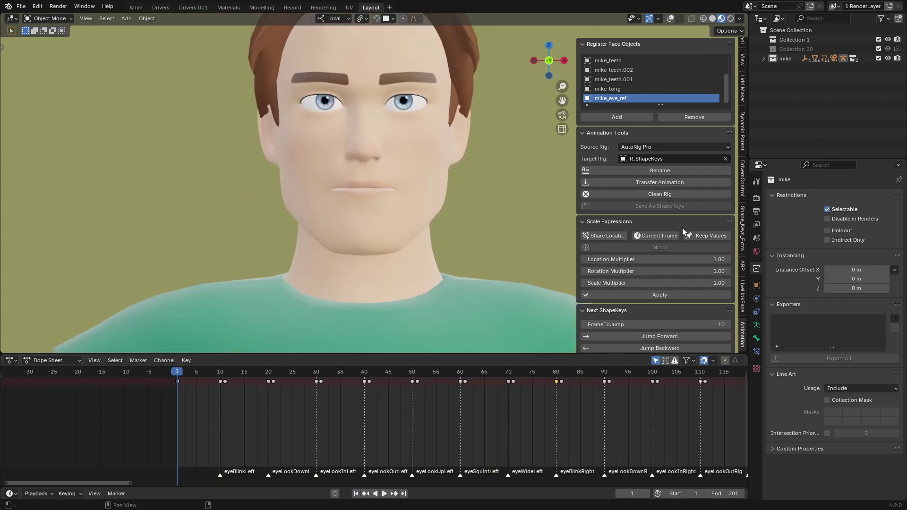
{"action": "middle_click_drag", "start_coordinate": [271, 419], "coordinate": [378, 424]}
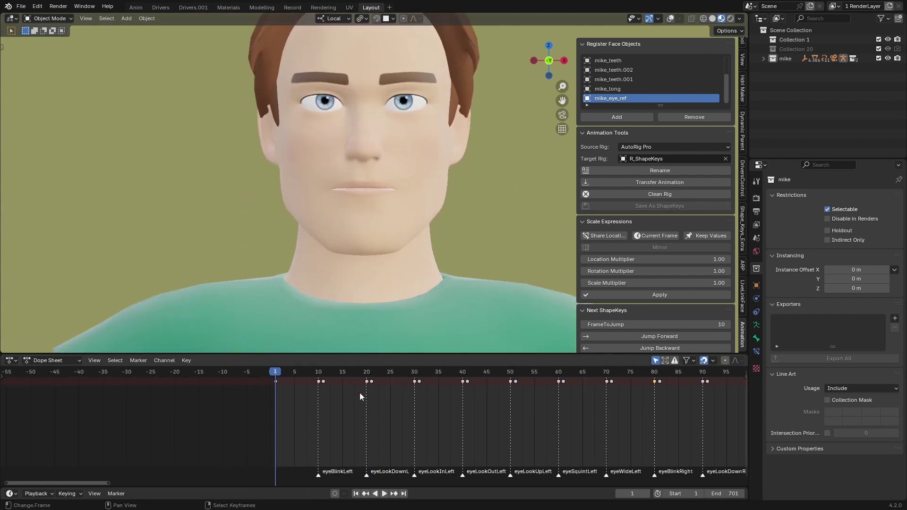
At the eyeBlinkLeft expression on frame 10, show the viewport overlays and put the rig in Pose Mode.
{"action": "left_click", "coordinate": [318, 403]}
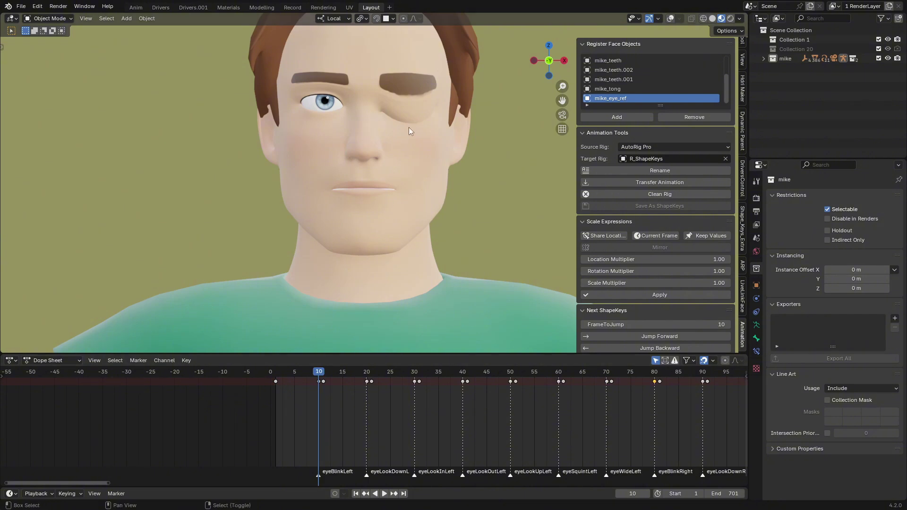
{"action": "left_click", "coordinate": [670, 19]}
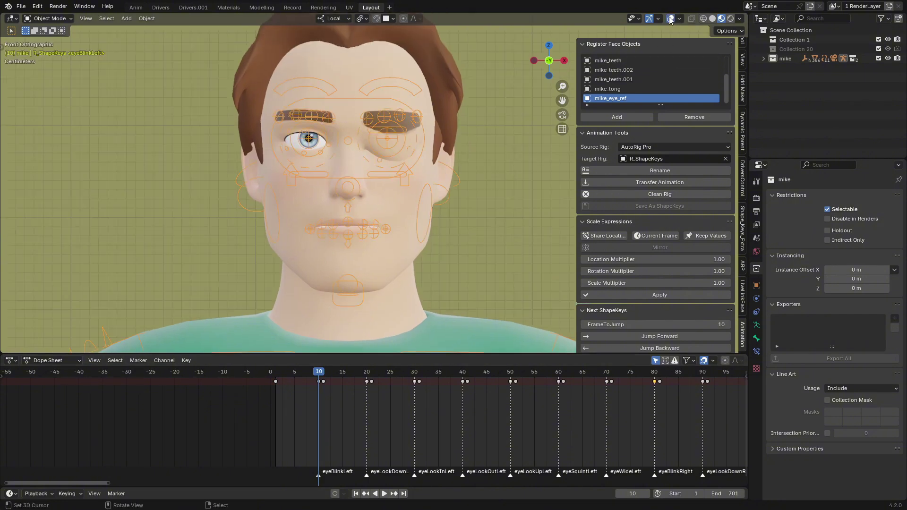
{"action": "left_click", "coordinate": [55, 19]}
{"action": "left_click", "coordinate": [51, 50]}
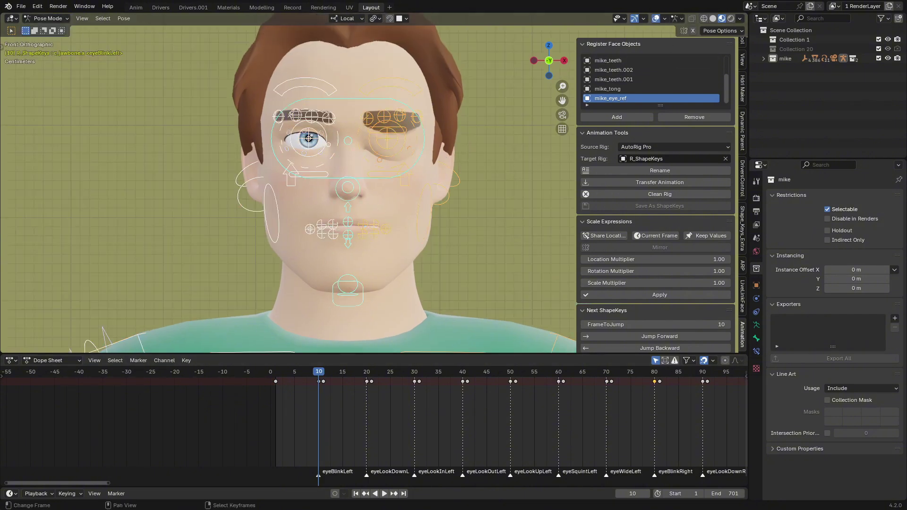
{"action": "scroll", "coordinate": [398, 163], "scroll_direction": "up", "scroll_amount": 4}
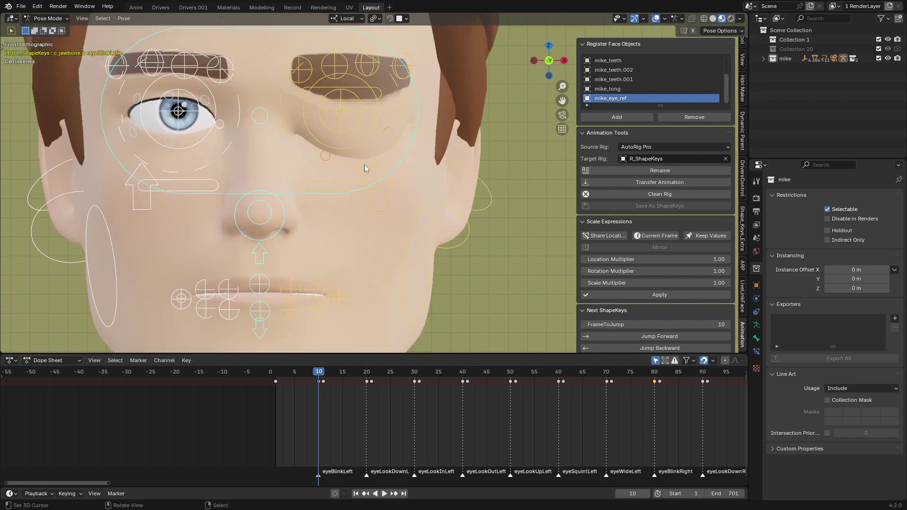
{"action": "left_click", "coordinate": [376, 167]}
{"action": "right_click", "coordinate": [324, 146]}
{"action": "right_click", "coordinate": [327, 156]}
{"action": "key", "text": "g"}
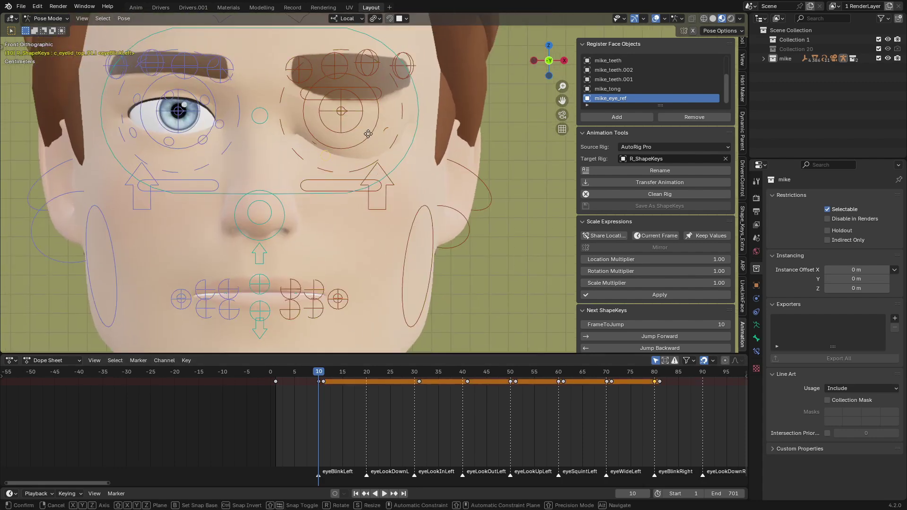
{"action": "key", "text": "Escape"}
{"action": "left_click", "coordinate": [350, 137]}
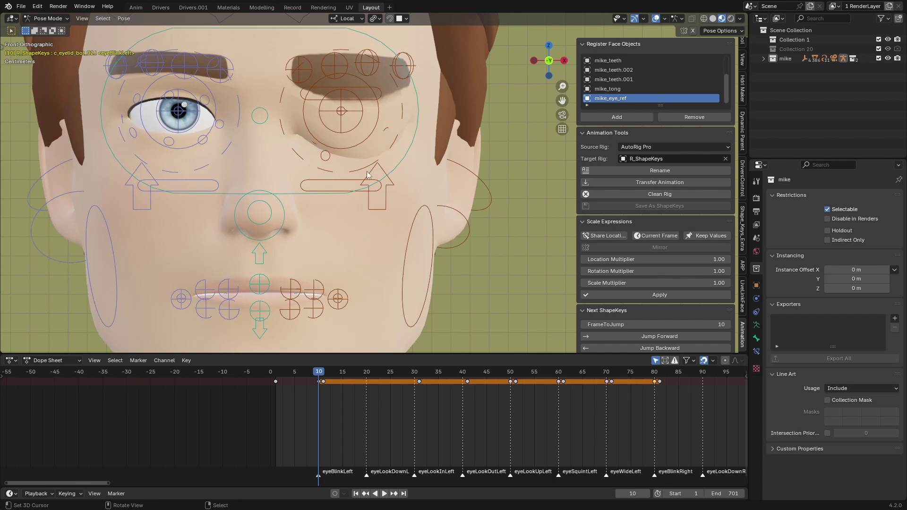
{"action": "key", "text": "g"}
{"action": "key", "text": "Escape"}
Apply a mirrored location multiplier of 0.88 repeatedly to eyeBlinkLeft in Object Mode, limited to the current frame.
{"action": "scroll", "coordinate": [371, 112], "scroll_direction": "down", "scroll_amount": 3}
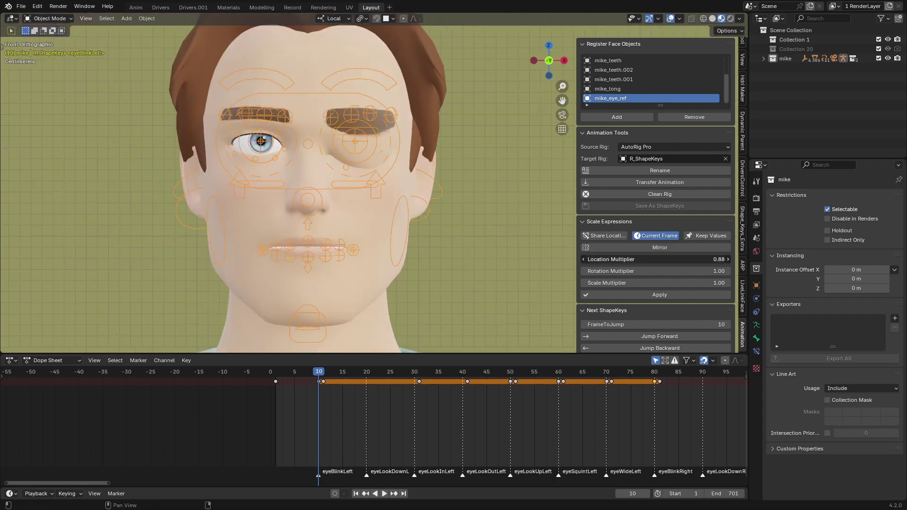
{"action": "left_click_drag", "start_coordinate": [654, 260], "coordinate": [661, 259]}
{"action": "left_click", "coordinate": [645, 247]}
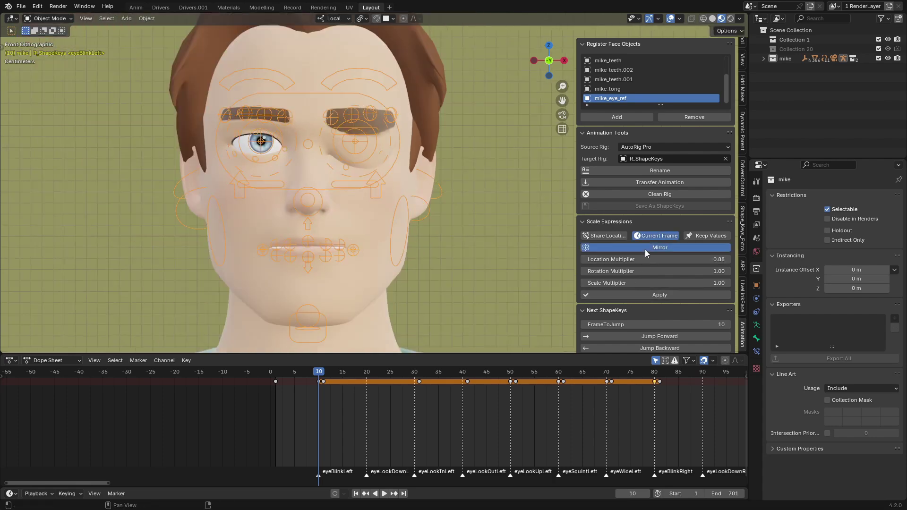
{"action": "left_click", "coordinate": [653, 295]}
{"action": "left_click", "coordinate": [652, 295]}
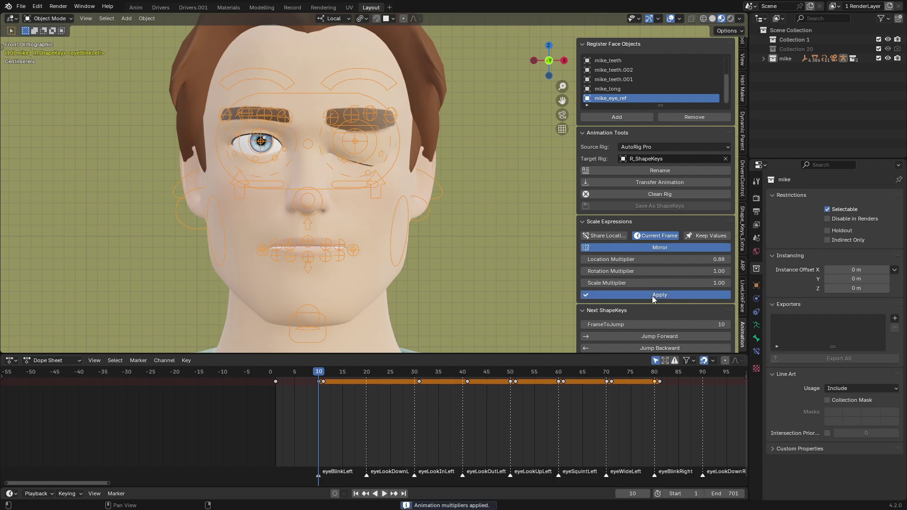
{"action": "left_click", "coordinate": [653, 296]}
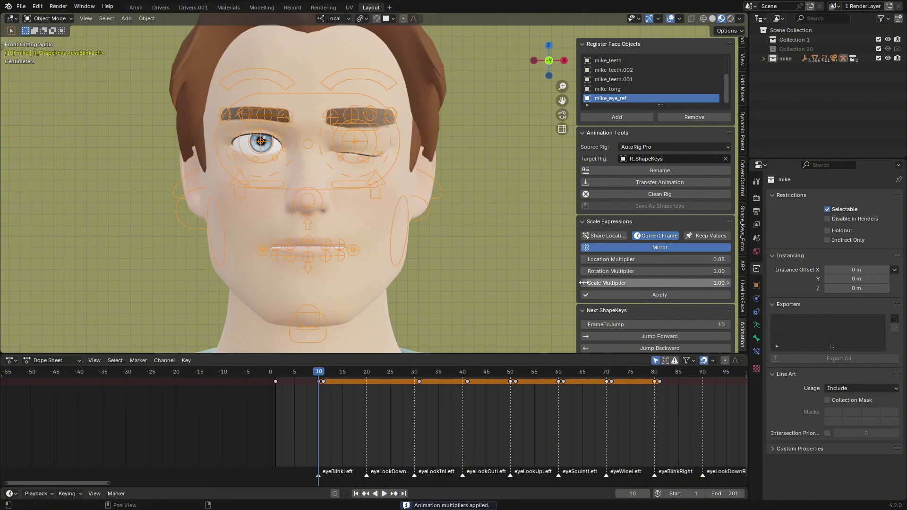
Examine the scaled eyeBlinkLeft expression and its mirrored counterpart eyeBlinkRight at frame 80.
{"action": "scroll", "coordinate": [427, 121], "scroll_direction": "up", "scroll_amount": 2}
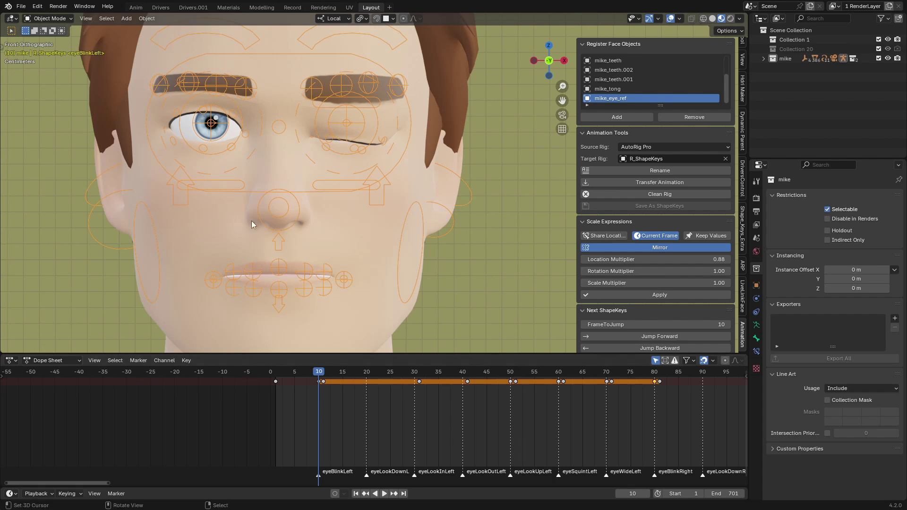
{"action": "scroll", "coordinate": [335, 133], "scroll_direction": "down", "scroll_amount": 2}
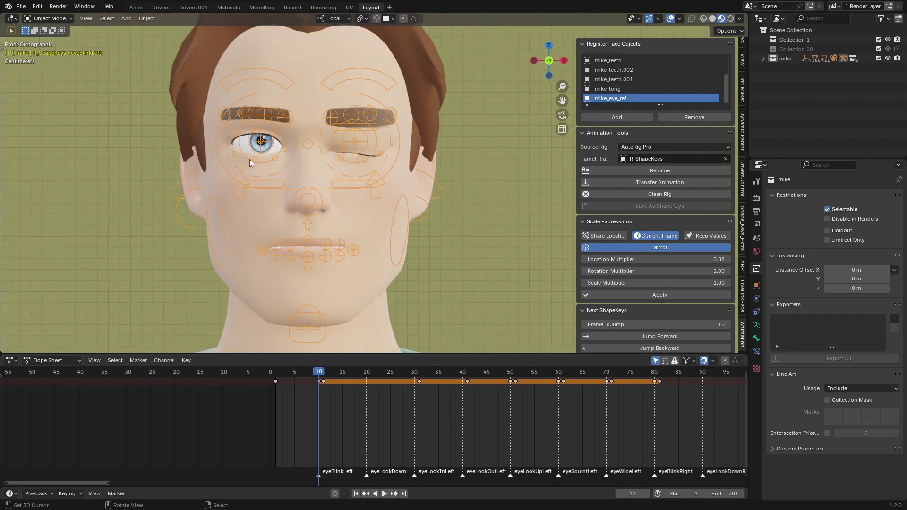
{"action": "scroll", "coordinate": [458, 471], "scroll_direction": "down", "scroll_amount": 2}
{"action": "scroll", "coordinate": [316, 425], "scroll_direction": "down", "scroll_amount": 5, "text": "ctrl"}
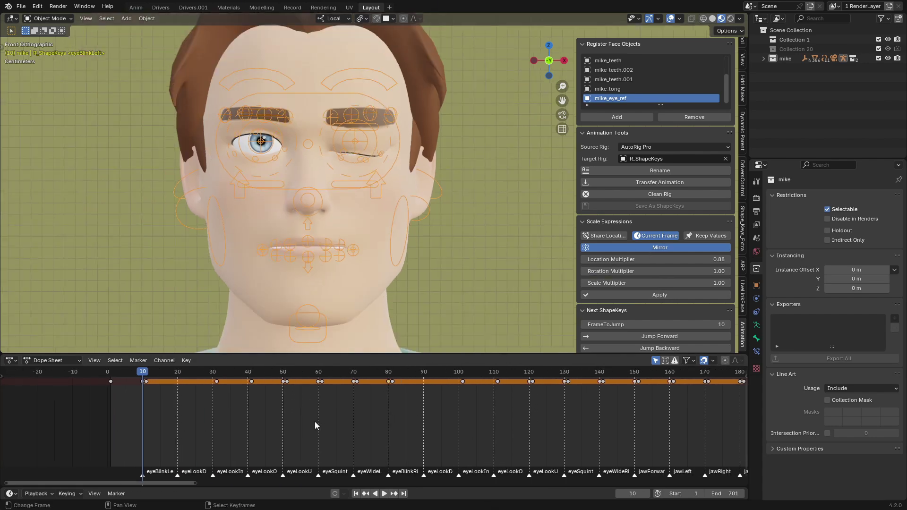
{"action": "scroll", "coordinate": [432, 397], "scroll_direction": "up", "scroll_amount": 3}
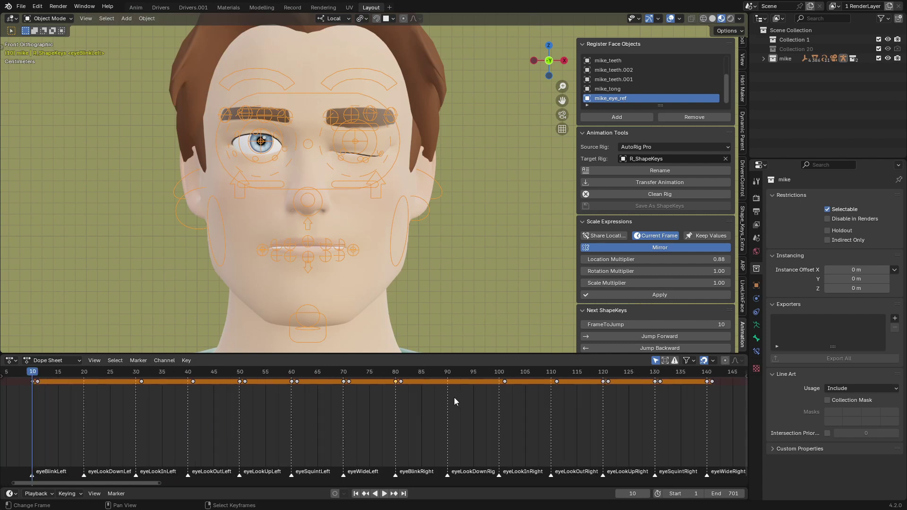
{"action": "left_click", "coordinate": [399, 389]}
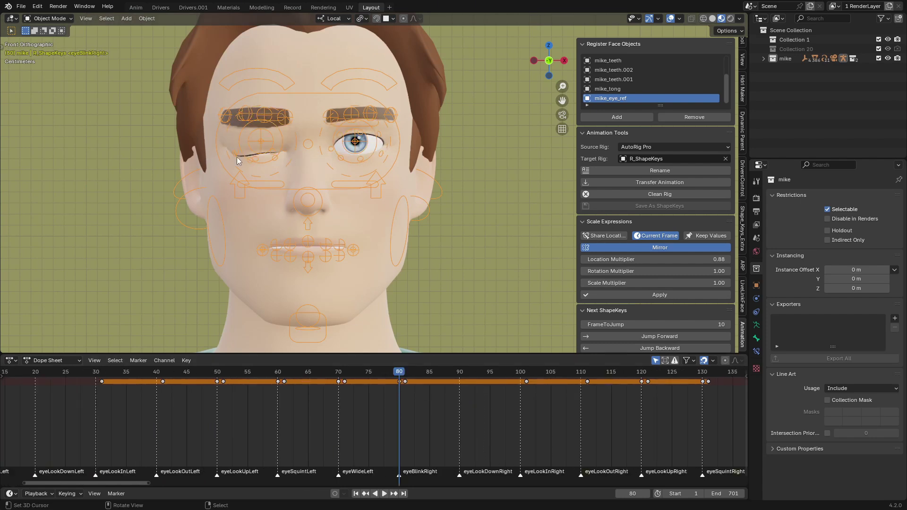
Return to eyeBlinkLeft at frame 10 and reshape the closed left eyelid by moving its upper eyelid controls in Pose Mode.
{"action": "middle_click_drag", "start_coordinate": [93, 402], "coordinate": [442, 452]}
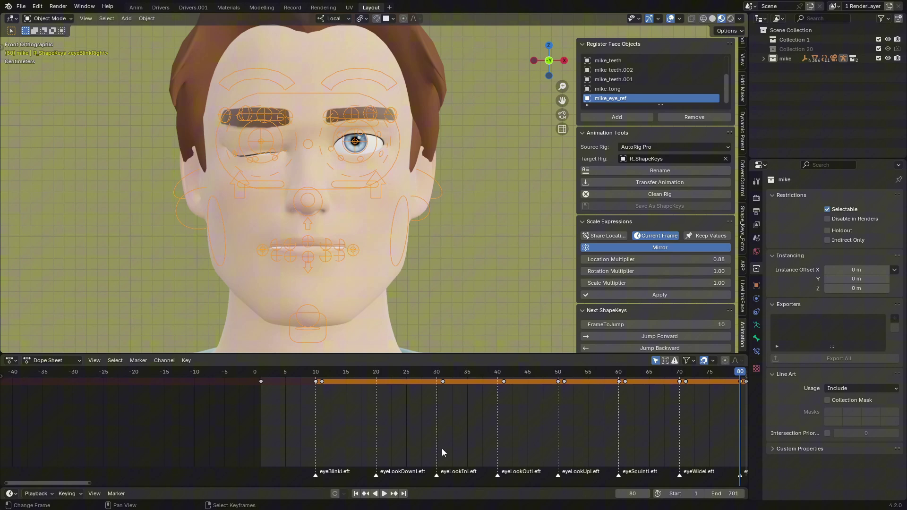
{"action": "left_click", "coordinate": [314, 390]}
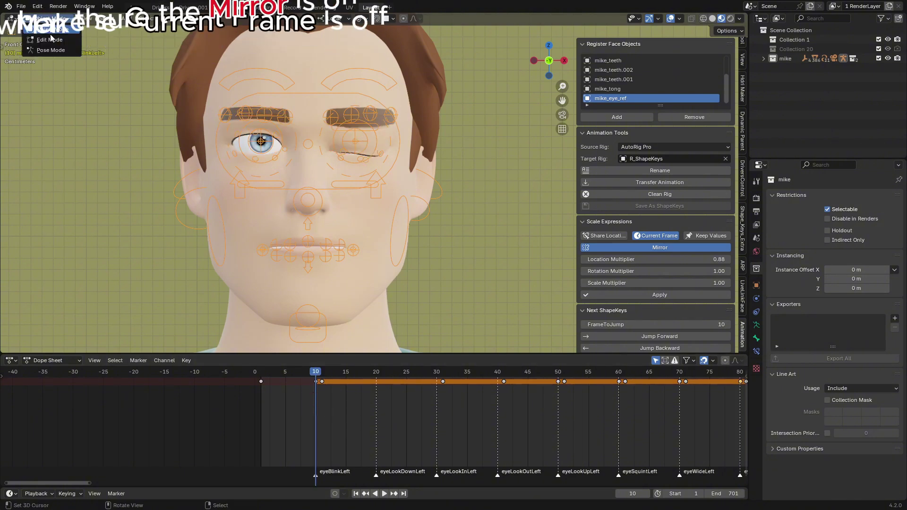
{"action": "key", "text": "ctrl+Tab"}
{"action": "scroll", "coordinate": [294, 134], "scroll_direction": "up", "scroll_amount": 4}
{"action": "right_click", "coordinate": [347, 132]}
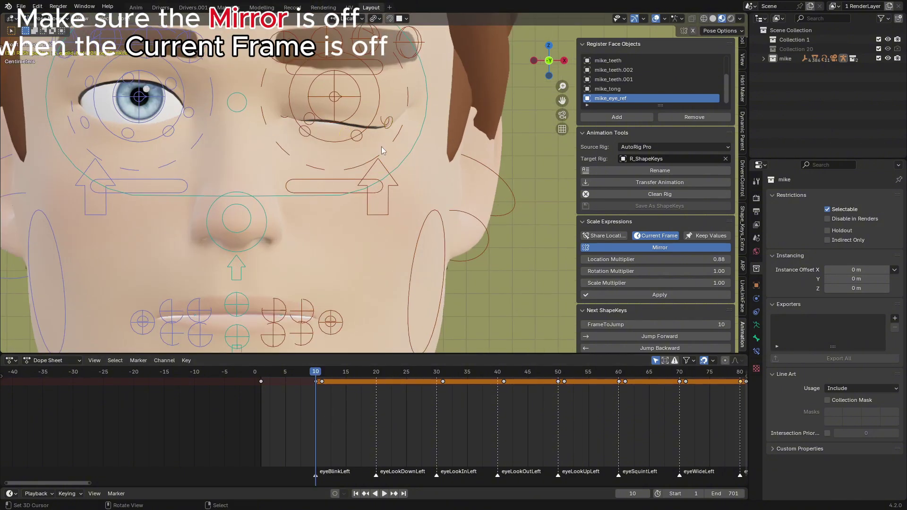
{"action": "key", "text": "g"}
{"action": "right_click", "coordinate": [346, 109]}
{"action": "right_click_drag", "start_coordinate": [384, 121], "coordinate": [386, 107]}
{"action": "right_click", "coordinate": [311, 119]}
{"action": "scroll", "coordinate": [321, 132], "scroll_direction": "down", "scroll_amount": 2}
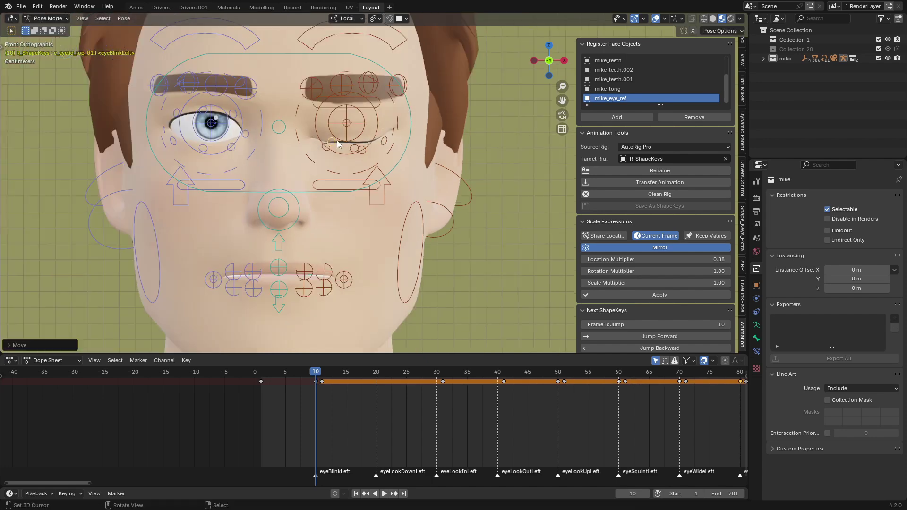
{"action": "key", "text": "a"}
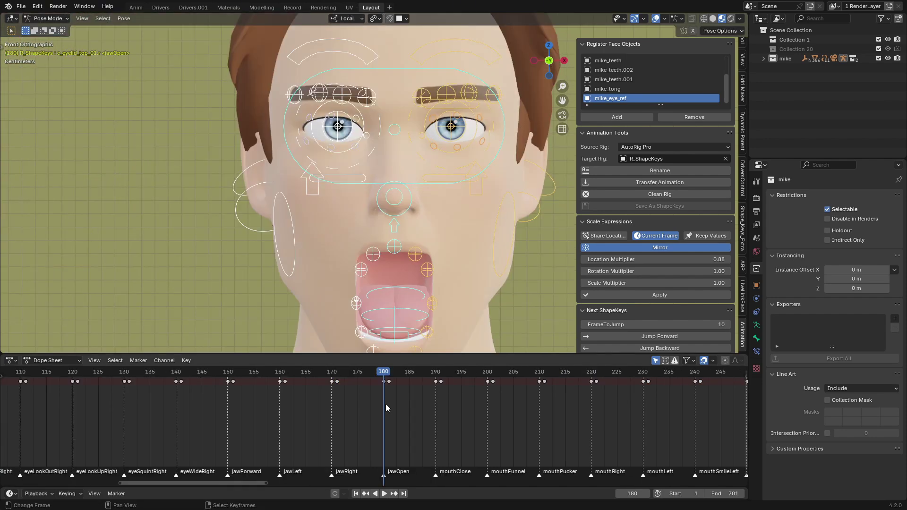
At the jawOpen expression on frame 180, raise the jawbone control by about 0.01 m along its local Z axis.
{"action": "scroll", "coordinate": [405, 272], "scroll_direction": "up", "scroll_amount": 2}
{"action": "left_click", "coordinate": [405, 288]}
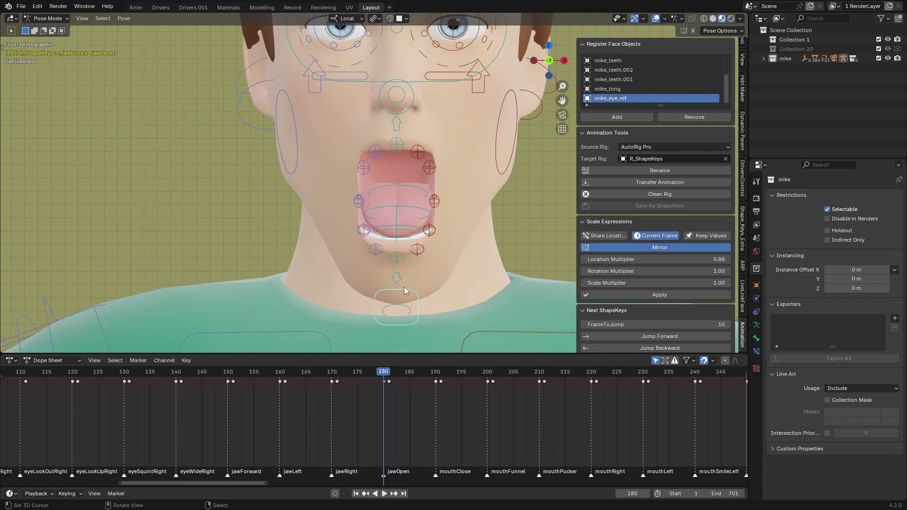
{"action": "key", "text": "g"}
{"action": "key", "text": "z"}
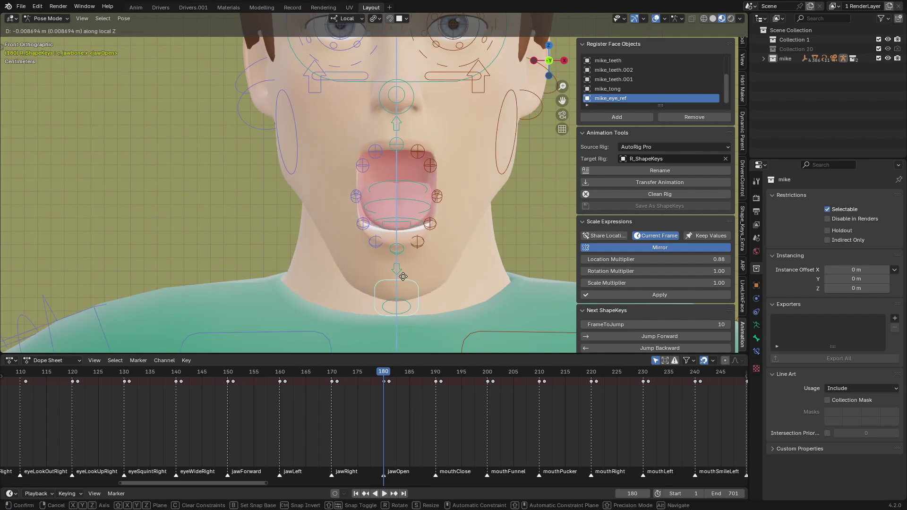
{"action": "left_click", "coordinate": [404, 274]}
{"action": "scroll", "coordinate": [357, 238], "scroll_direction": "down", "scroll_amount": 4}
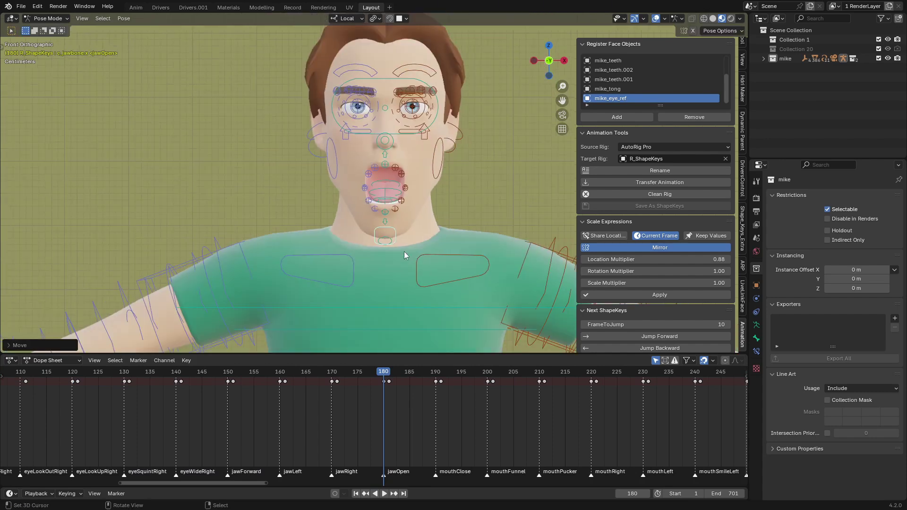
Return the rig to Object Mode after the jaw correction.
{"action": "left_click", "coordinate": [53, 18]}
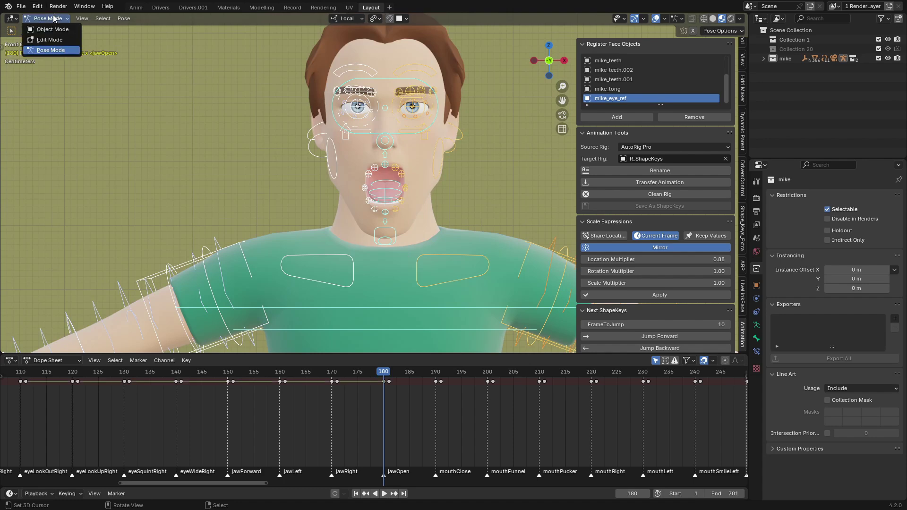
{"action": "left_click", "coordinate": [53, 19]}
{"action": "left_click", "coordinate": [50, 18]}
{"action": "left_click", "coordinate": [49, 30]}
Play the remaining expressions from about frame 130 with overlays hidden and examine the face until the playback is cancelled.
{"action": "scroll", "coordinate": [350, 183], "scroll_direction": "down", "scroll_amount": 5}
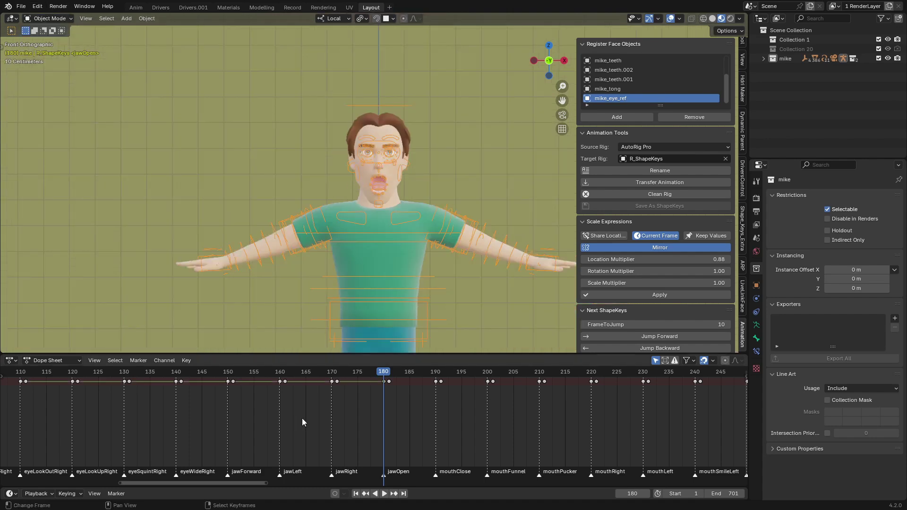
{"action": "left_click_drag", "start_coordinate": [257, 439], "coordinate": [115, 446]}
{"action": "scroll", "coordinate": [439, 267], "scroll_direction": "up", "scroll_amount": 5}
{"action": "key", "text": "space"}
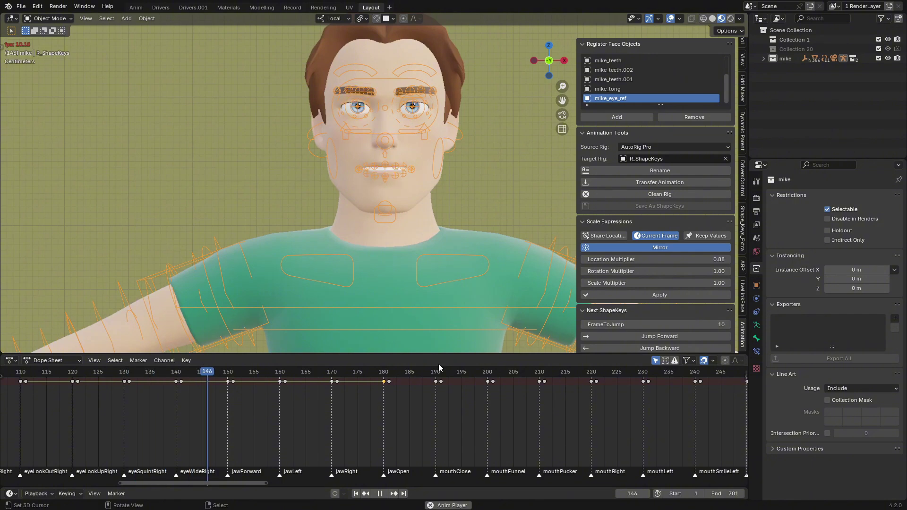
{"action": "left_click", "coordinate": [669, 19]}
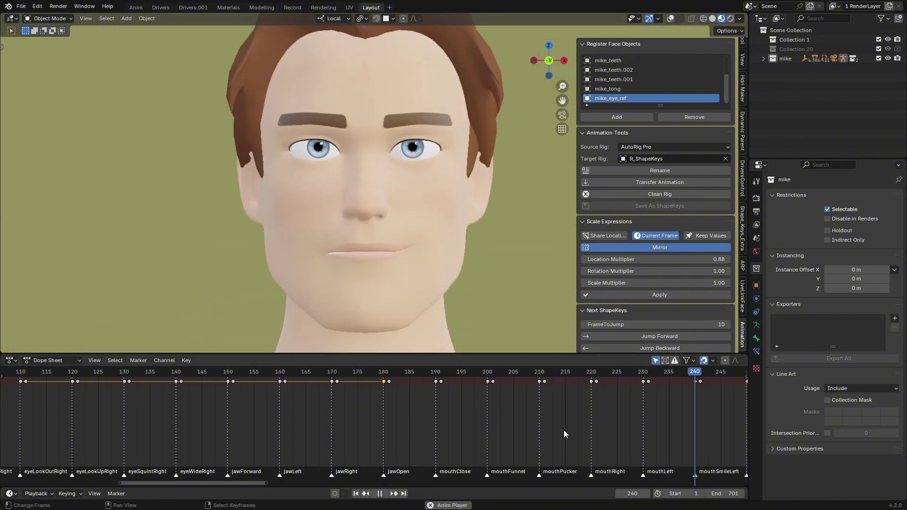
{"action": "scroll", "coordinate": [563, 430], "scroll_direction": "down", "scroll_amount": 8}
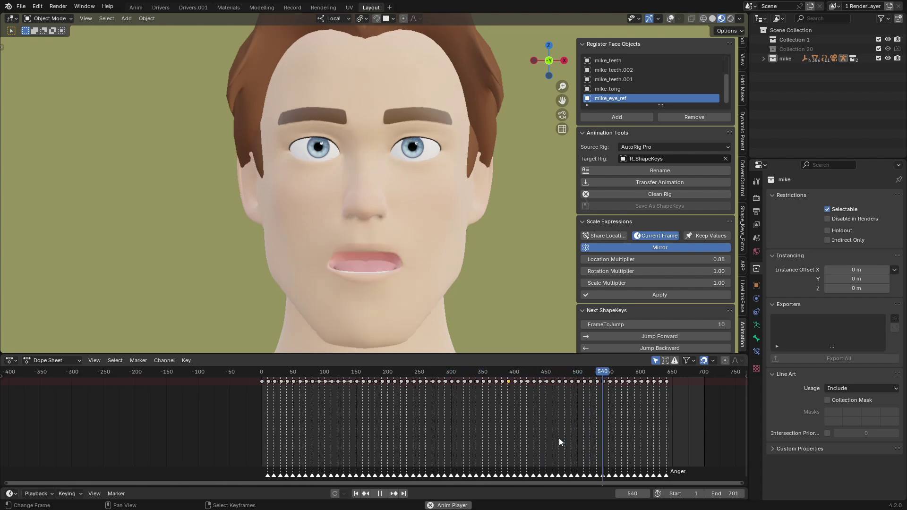
{"action": "key", "text": "Escape"}
Turn off the Mirror and Current Frame options for expression scaling and return to frame 1.
{"action": "left_click", "coordinate": [653, 247]}
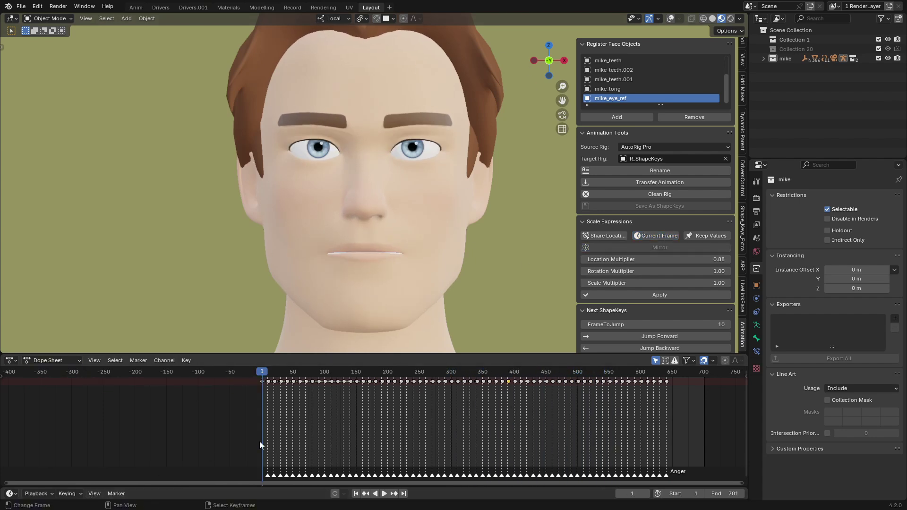
{"action": "scroll", "coordinate": [259, 441], "scroll_direction": "up", "scroll_amount": 8}
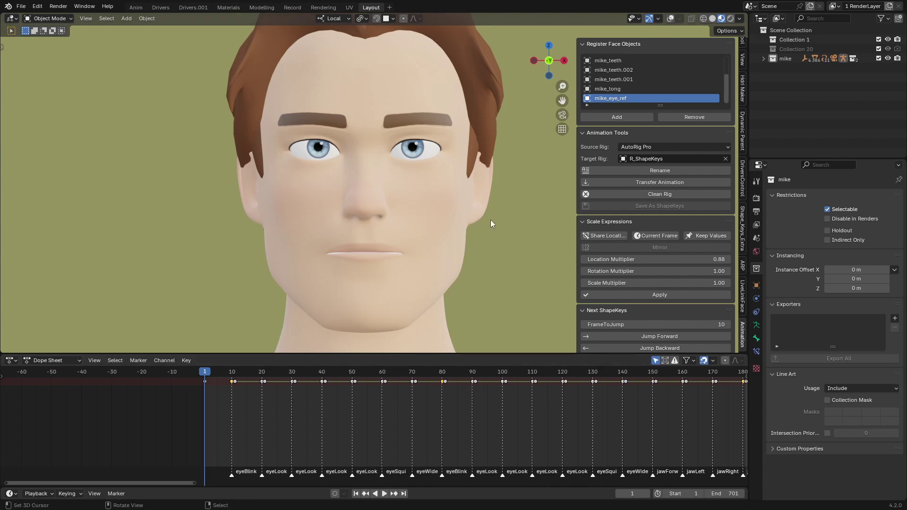
Select the mike_body mesh, show the viewport overlays again and bring up its shape key list.
{"action": "left_click", "coordinate": [443, 202]}
{"action": "key", "text": "shift+alt+z"}
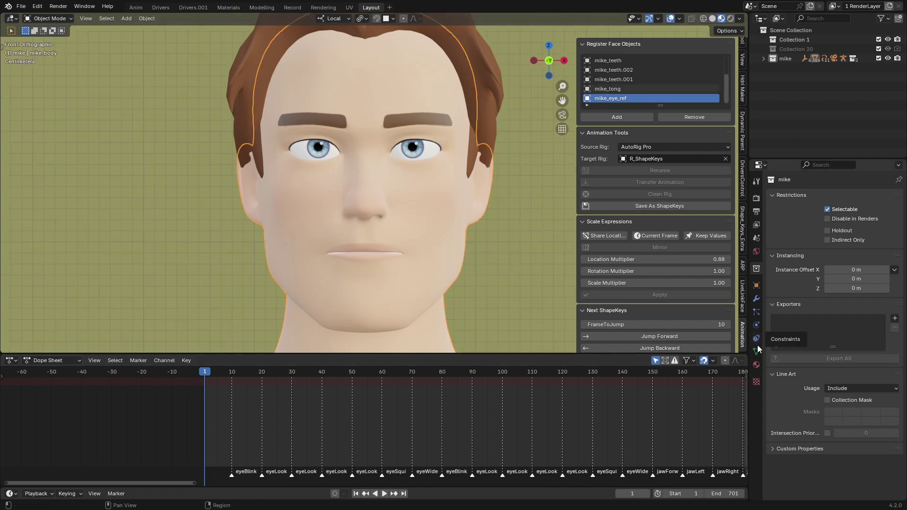
{"action": "left_click", "coordinate": [756, 350]}
{"action": "scroll", "coordinate": [831, 340], "scroll_direction": "down", "scroll_amount": 5}
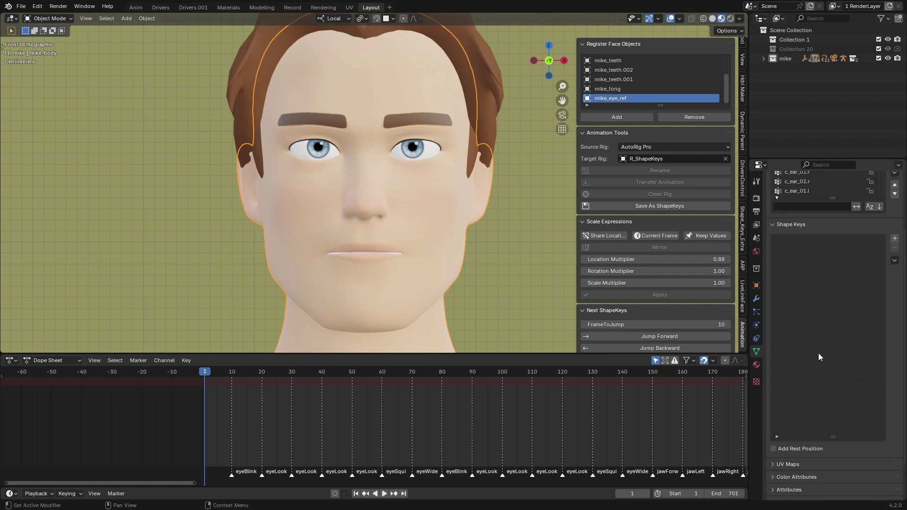
Generate the face shape keys from the expression animation.
{"action": "scroll", "coordinate": [659, 300], "scroll_direction": "down", "scroll_amount": 1}
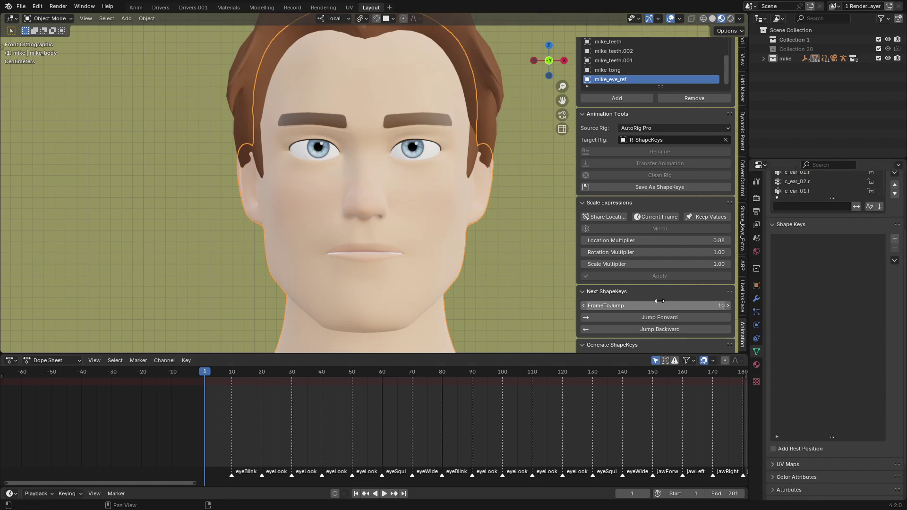
{"action": "scroll", "coordinate": [611, 264], "scroll_direction": "down", "scroll_amount": 5}
{"action": "scroll", "coordinate": [609, 238], "scroll_direction": "up", "scroll_amount": 5}
{"action": "scroll", "coordinate": [590, 255], "scroll_direction": "down", "scroll_amount": 6}
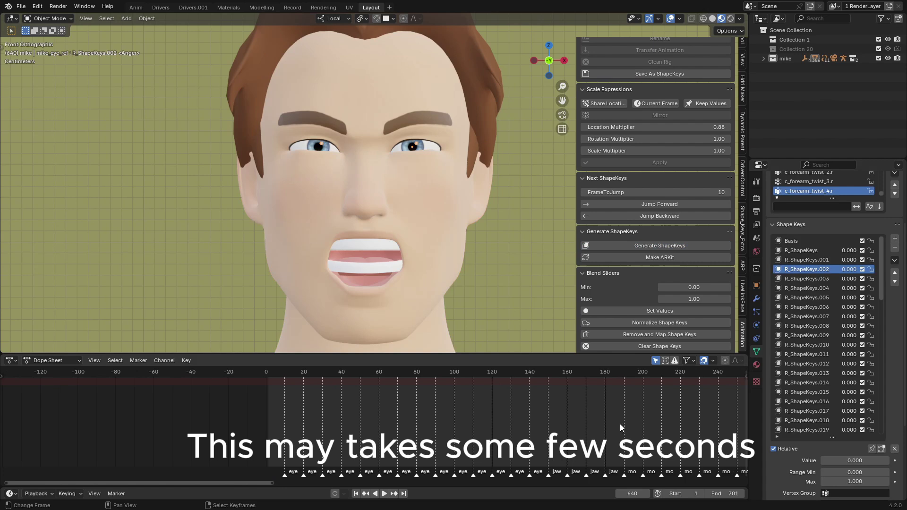
{"action": "middle_click_drag", "start_coordinate": [635, 420], "coordinate": [421, 420]}
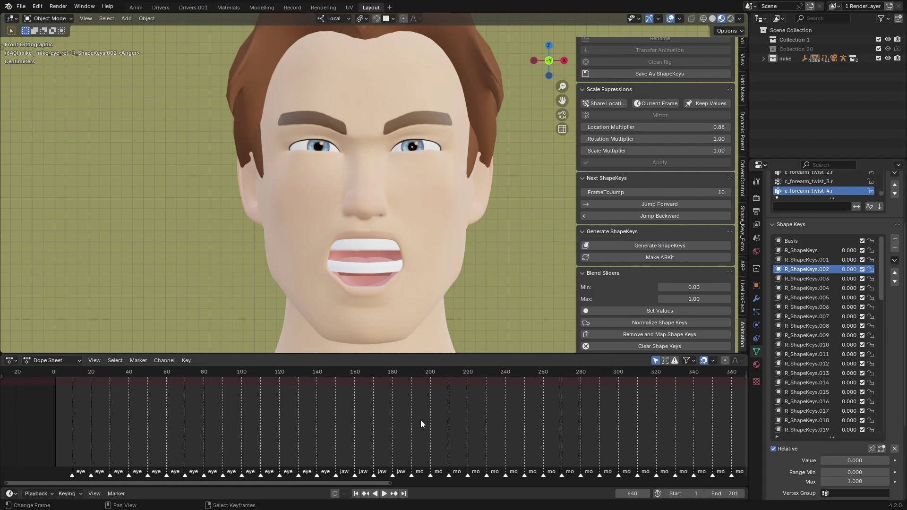
Move the timeline to frame 154 and look through the generated shape keys on mike_eye_ref, starting from Basis.
{"action": "left_click_drag", "start_coordinate": [546, 429], "coordinate": [343, 412]}
{"action": "key", "text": "space"}
{"action": "scroll", "coordinate": [804, 325], "scroll_direction": "down", "scroll_amount": 12}
{"action": "scroll", "coordinate": [804, 325], "scroll_direction": "up", "scroll_amount": 12}
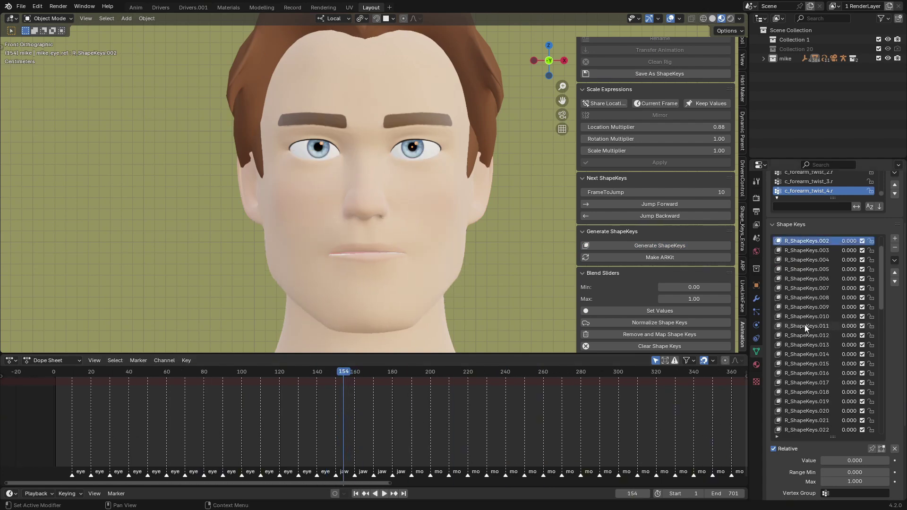
{"action": "key", "text": "Up"}
{"action": "key", "text": "Up"}
{"action": "scroll", "coordinate": [798, 253], "scroll_direction": "down", "scroll_amount": 8}
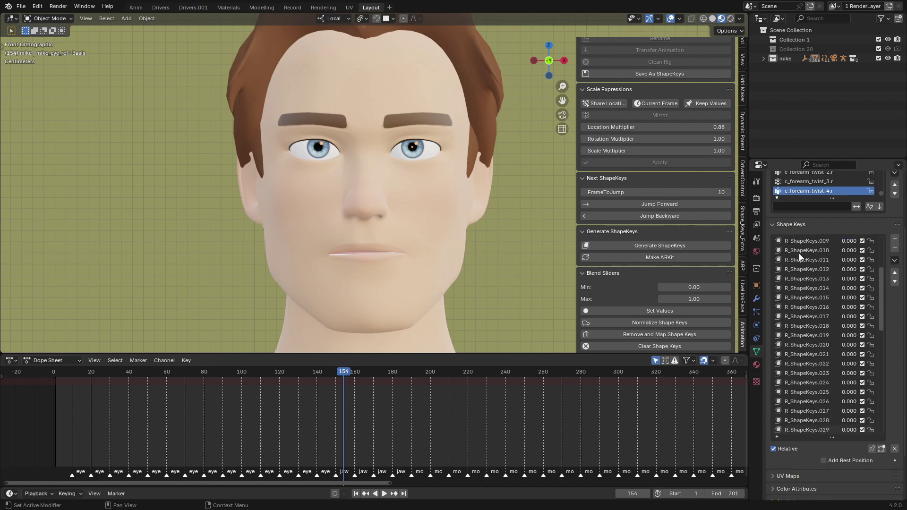
Compare the generated shape key lists on the left eyeball and the mike_body mesh.
{"action": "left_click", "coordinate": [401, 155]}
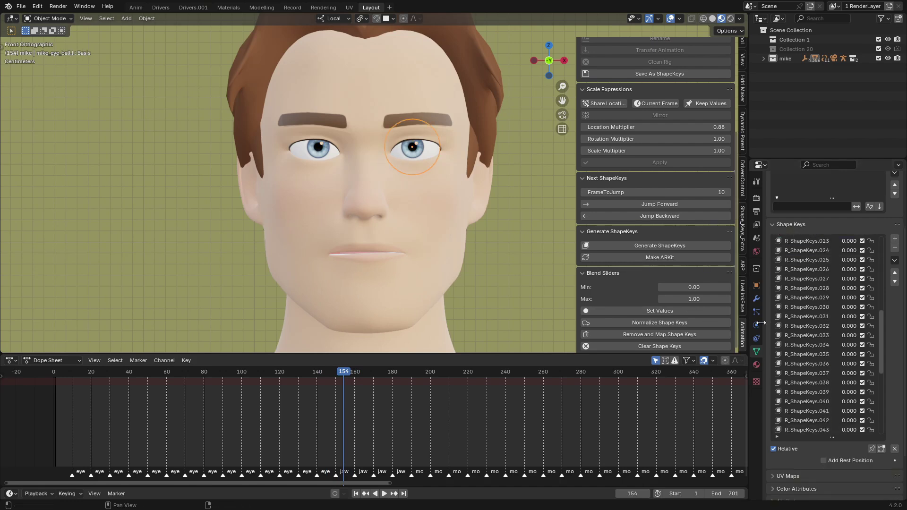
{"action": "scroll", "coordinate": [693, 109], "scroll_direction": "up", "scroll_amount": 6}
{"action": "left_click", "coordinate": [388, 256]}
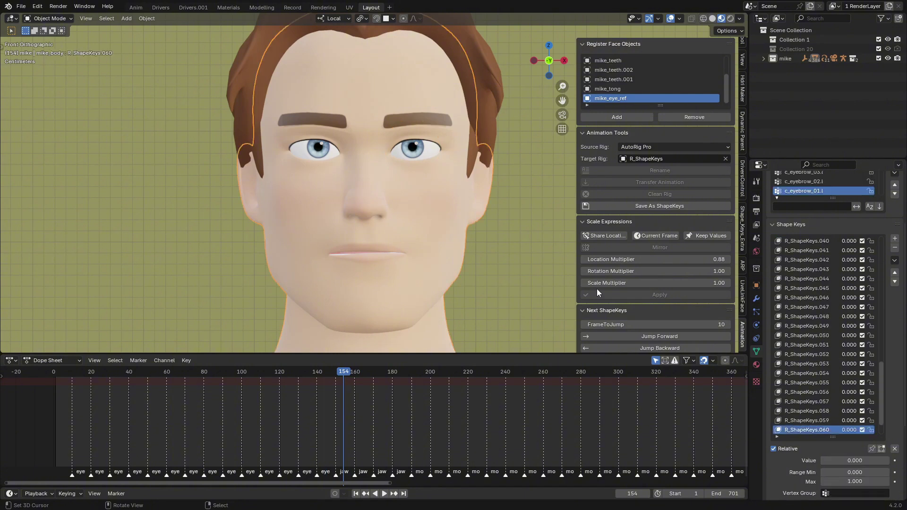
{"action": "scroll", "coordinate": [845, 302], "scroll_direction": "up", "scroll_amount": 5}
{"action": "scroll", "coordinate": [845, 301], "scroll_direction": "up", "scroll_amount": 10}
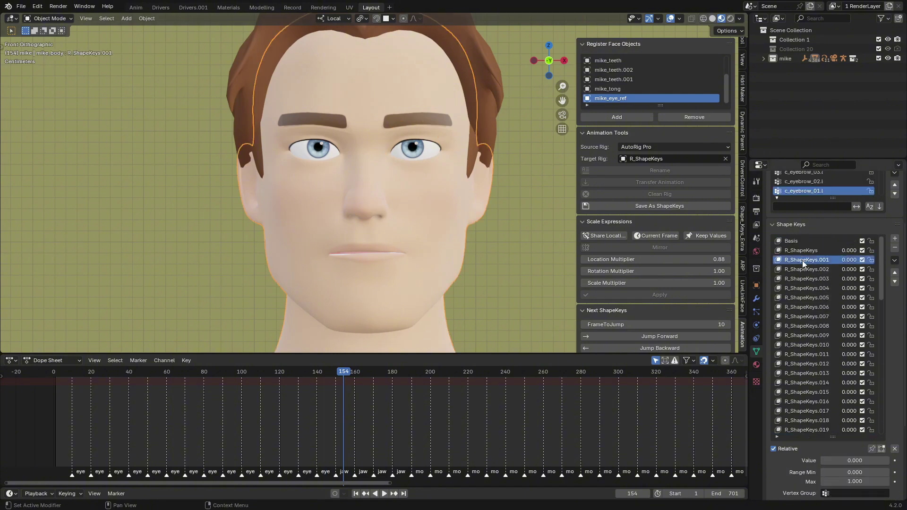
Select the mike_body shape key R_ShapeKeys.006 and convert the generated shape key names to ARKit names.
{"action": "left_click", "coordinate": [797, 307]}
{"action": "scroll", "coordinate": [661, 269], "scroll_direction": "down", "scroll_amount": 3}
{"action": "scroll", "coordinate": [593, 284], "scroll_direction": "down", "scroll_amount": 4}
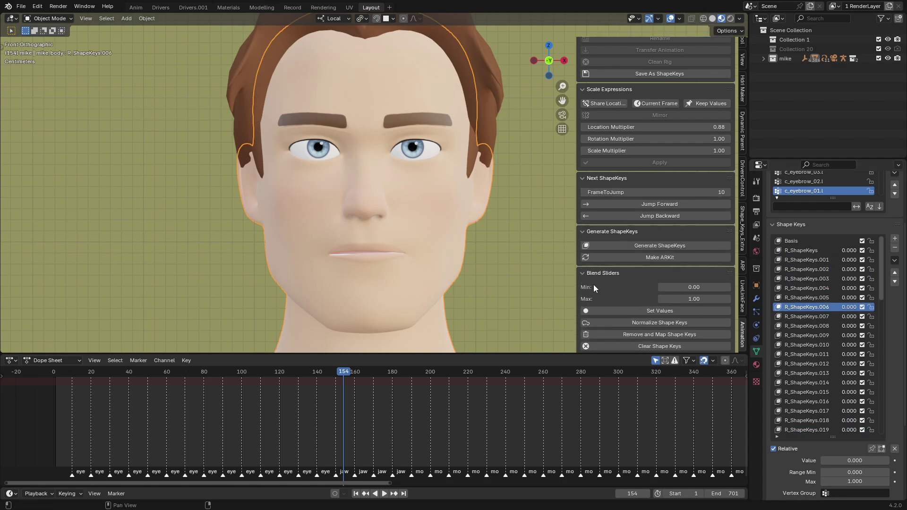
{"action": "left_click", "coordinate": [665, 257]}
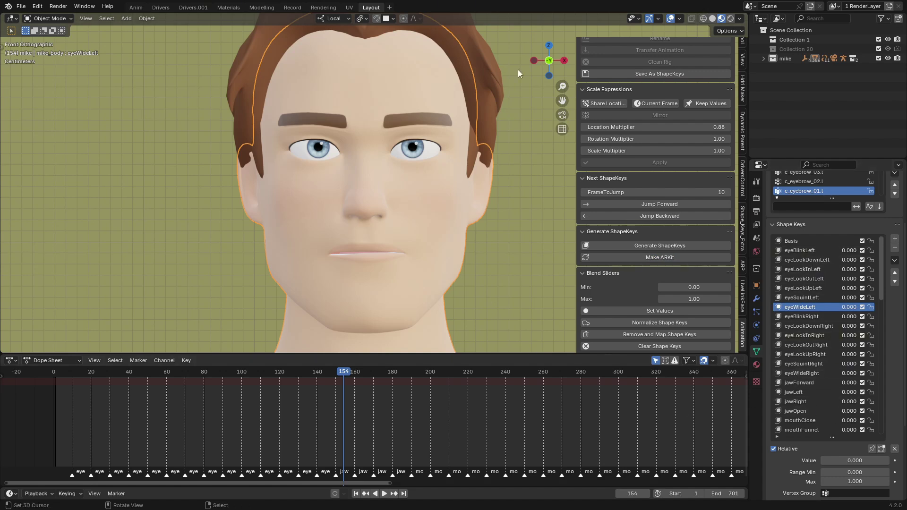
Unhide the R_ShapeKeys rig, run Clean Rig on it and return to frame 1.
{"action": "key", "text": "alt+h"}
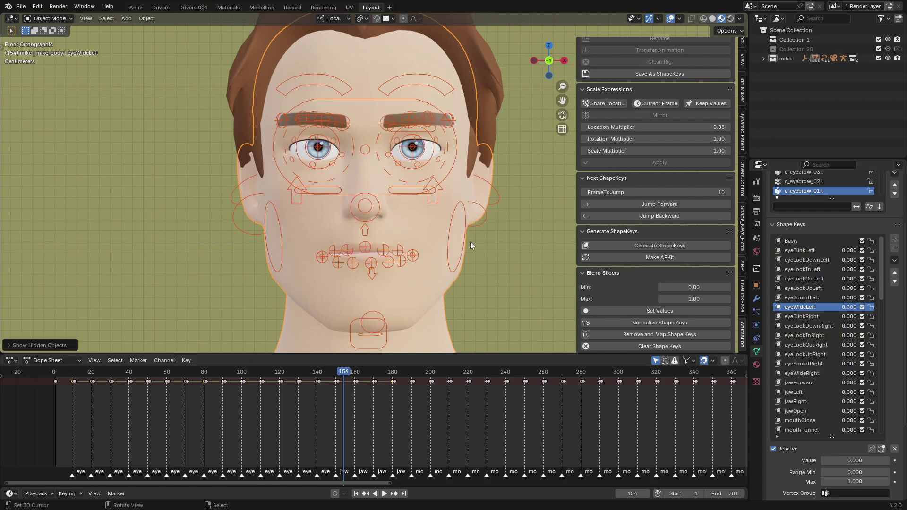
{"action": "left_click", "coordinate": [497, 194]}
{"action": "scroll", "coordinate": [614, 189], "scroll_direction": "up", "scroll_amount": 6}
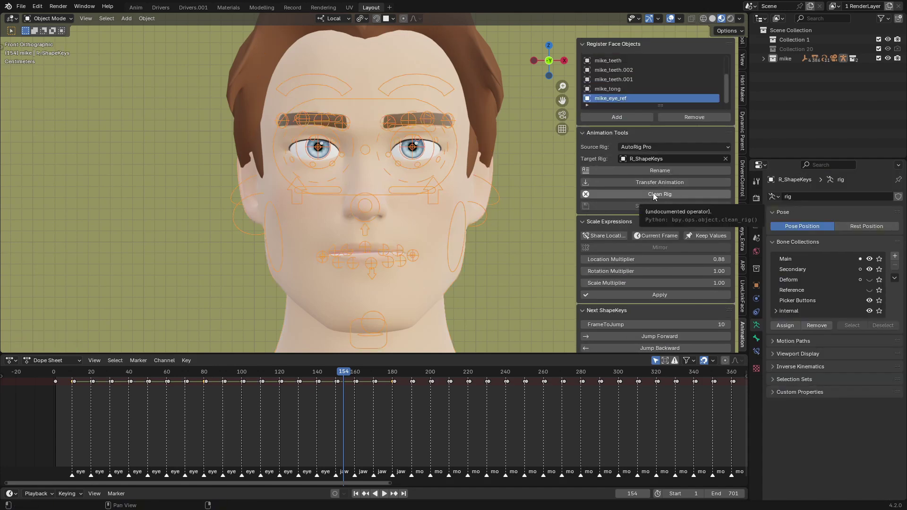
{"action": "left_click", "coordinate": [654, 194]}
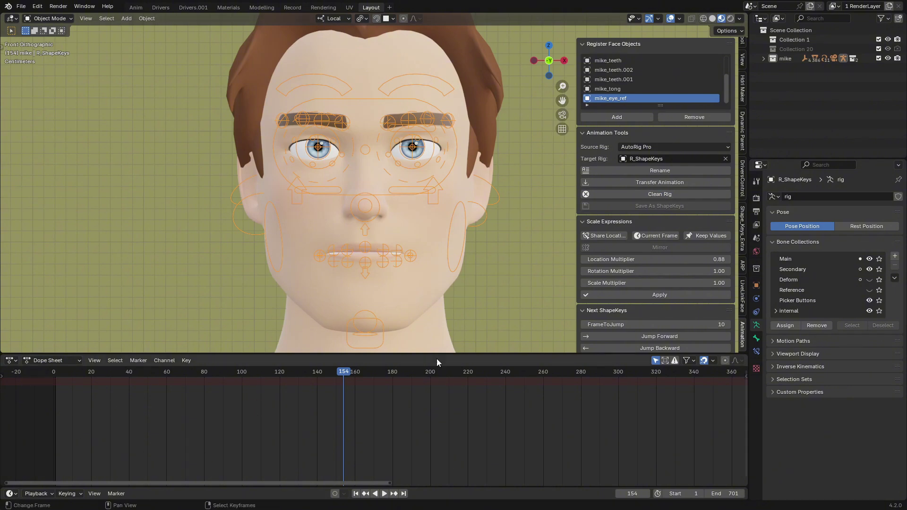
{"action": "left_click", "coordinate": [356, 495]}
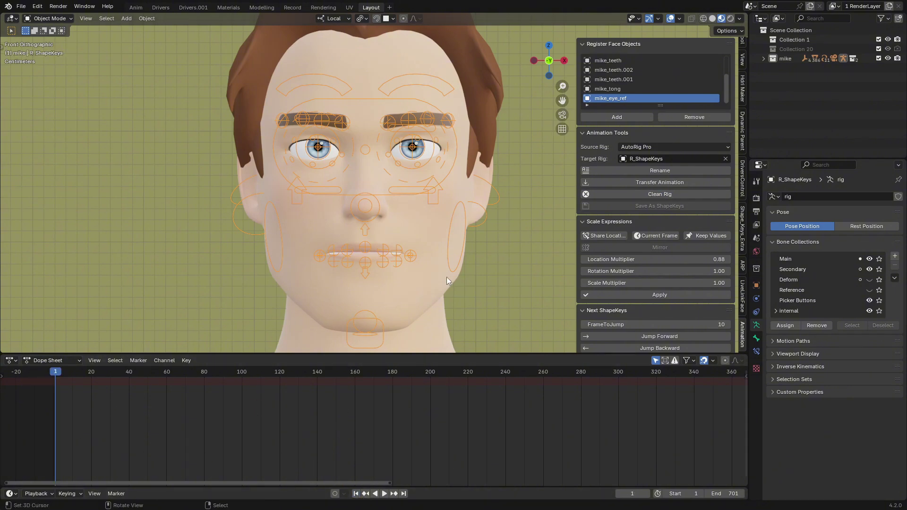
Select the mike_body mesh and test its eyeBlinkLeft and jawOpen shape keys.
{"action": "left_click", "coordinate": [446, 277]}
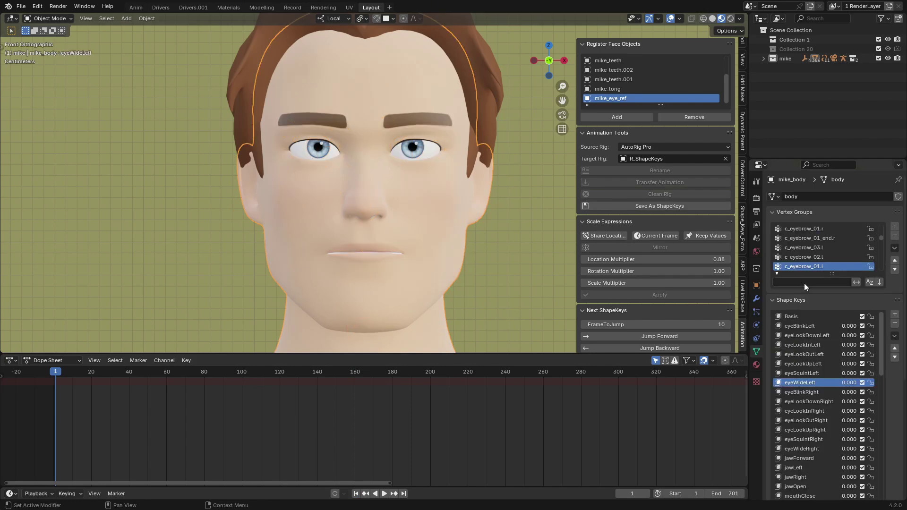
{"action": "scroll", "coordinate": [813, 281], "scroll_direction": "down", "scroll_amount": 5}
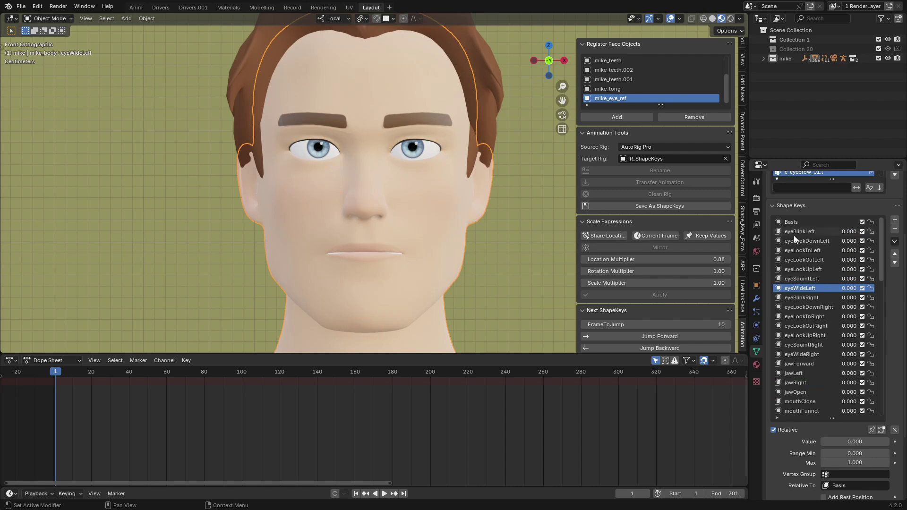
{"action": "left_click", "coordinate": [794, 233]}
{"action": "left_click_drag", "start_coordinate": [831, 441], "coordinate": [888, 441]}
{"action": "scroll", "coordinate": [822, 374], "scroll_direction": "down", "scroll_amount": 1}
{"action": "left_click", "coordinate": [804, 382]}
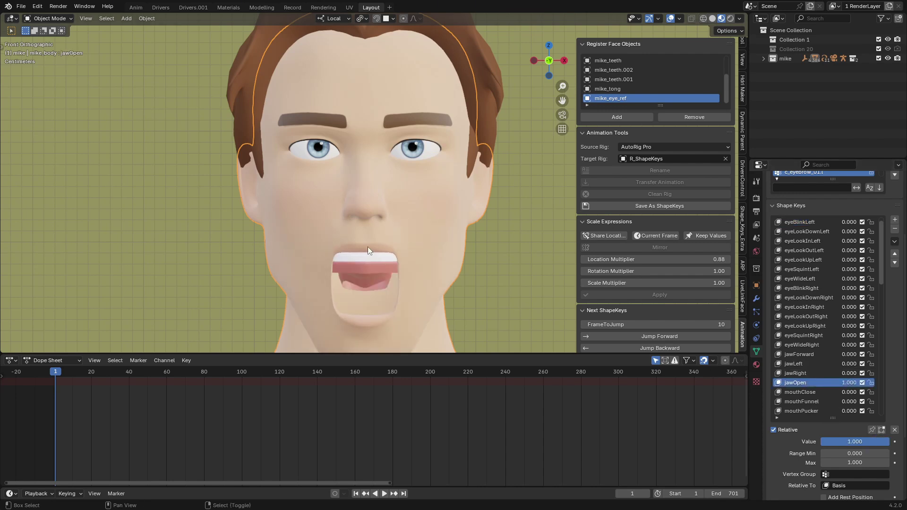
Test the jawOpen shape key separately on the mike_teeth and mike_tong meshes at a value of 1.
{"action": "middle_click_drag", "start_coordinate": [368, 247], "coordinate": [381, 171], "text": "shift"}
{"action": "left_click", "coordinate": [377, 187]}
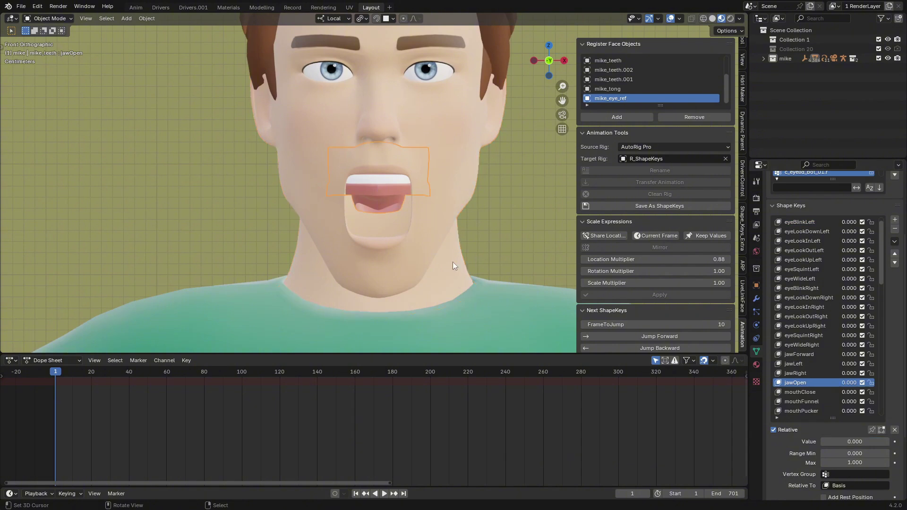
{"action": "left_click_drag", "start_coordinate": [828, 441], "coordinate": [888, 441]}
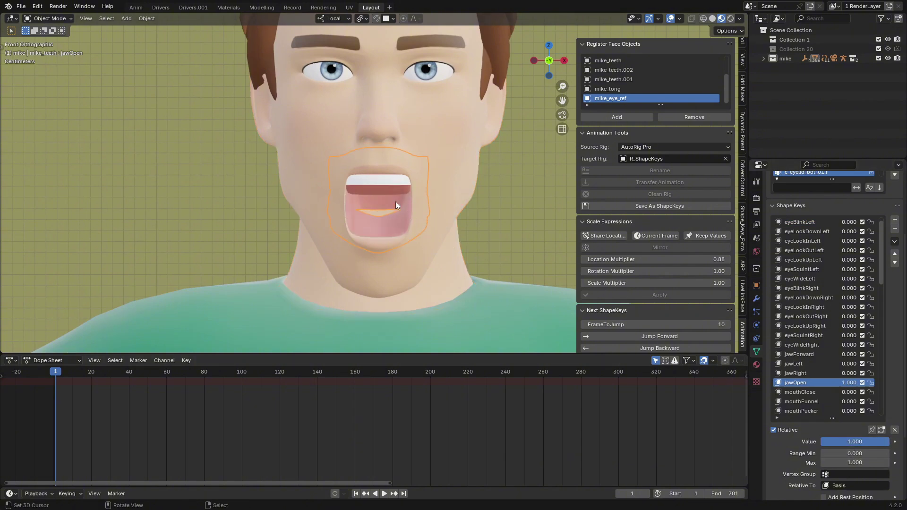
{"action": "left_click", "coordinate": [383, 182]}
{"action": "left_click", "coordinate": [380, 191]}
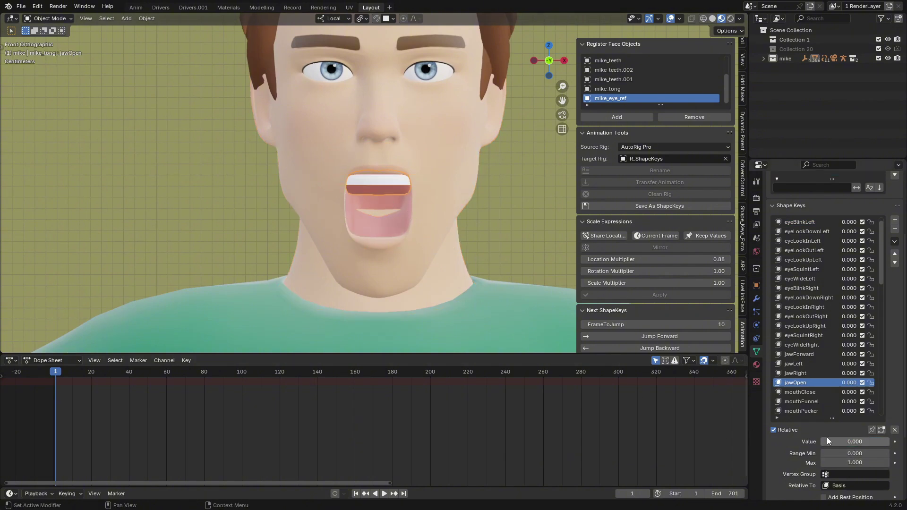
{"action": "left_click_drag", "start_coordinate": [829, 441], "coordinate": [890, 441]}
{"action": "scroll", "coordinate": [412, 191], "scroll_direction": "down", "scroll_amount": 3}
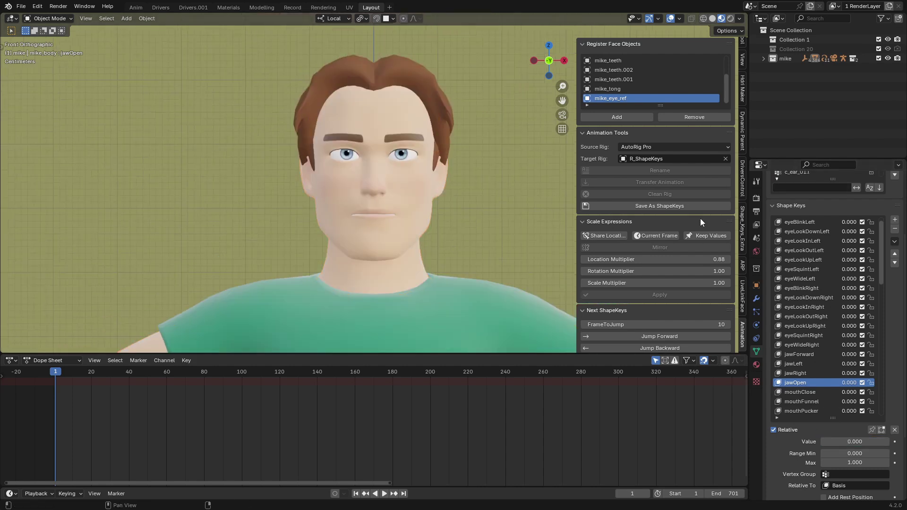
Bring up the ShapeKey Drivers tools and set the jawOpen shape key of mike_body to 1.
{"action": "left_click", "coordinate": [743, 189]}
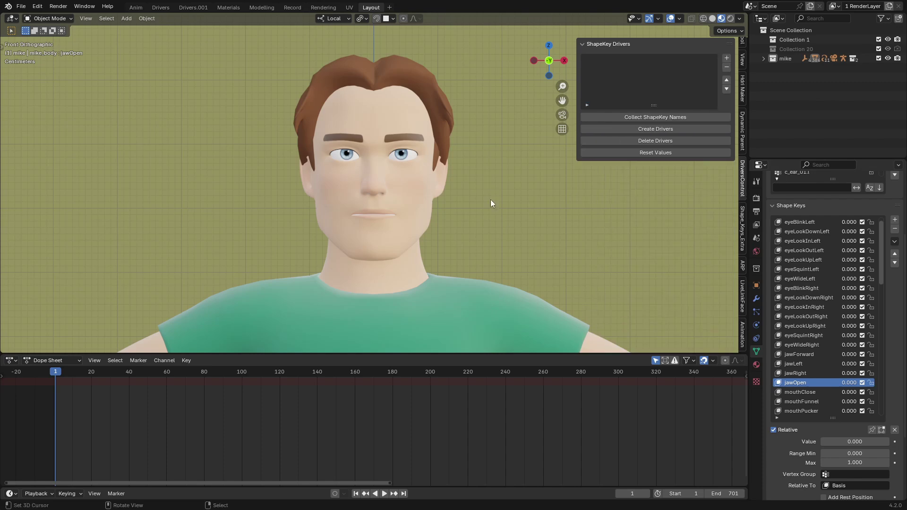
{"action": "scroll", "coordinate": [425, 217], "scroll_direction": "down", "scroll_amount": 2}
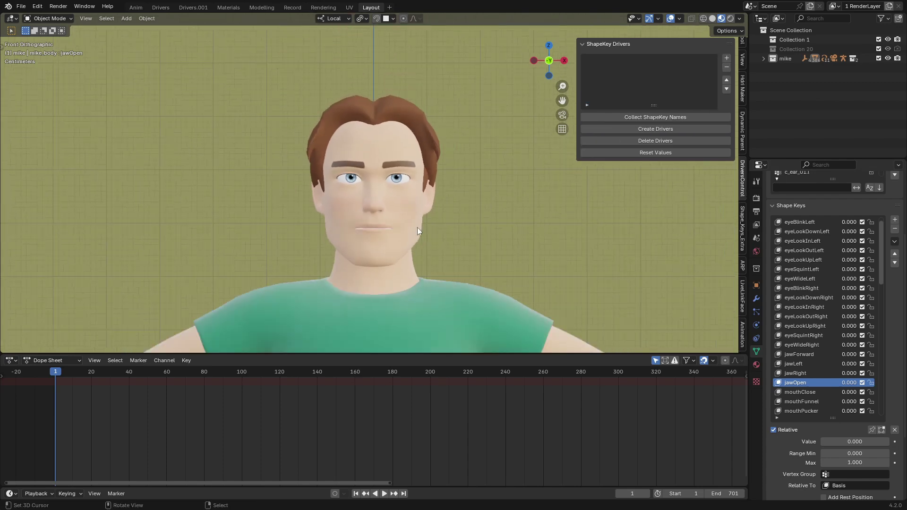
{"action": "left_click", "coordinate": [417, 228]}
{"action": "scroll", "coordinate": [418, 228], "scroll_direction": "up", "scroll_amount": 1}
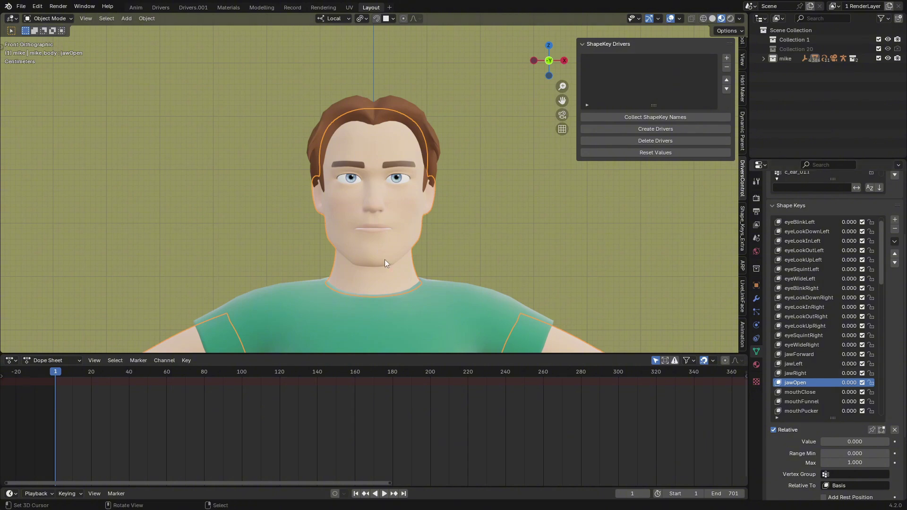
{"action": "scroll", "coordinate": [384, 260], "scroll_direction": "up", "scroll_amount": 1}
{"action": "left_click_drag", "start_coordinate": [833, 442], "coordinate": [899, 442]}
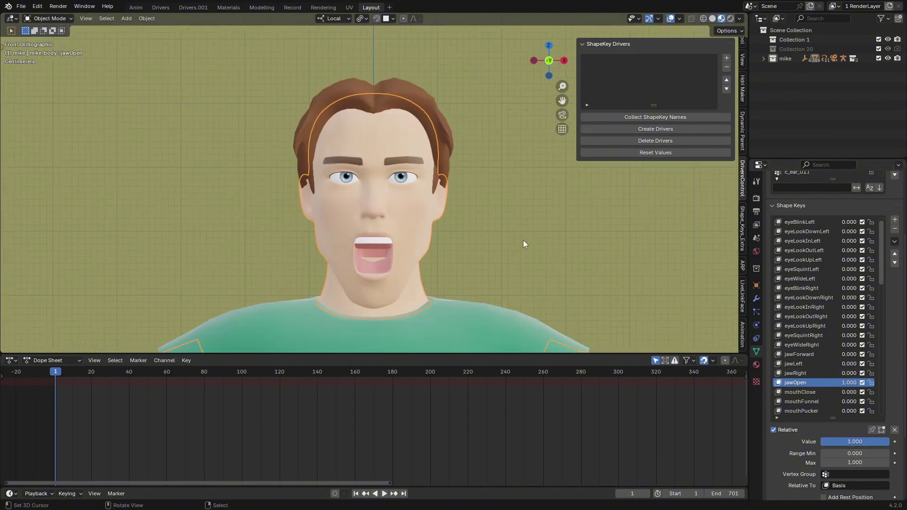
Check the jawOpen value of the tongue mesh separately against mike_body and reselect mike_body.
{"action": "right_click", "coordinate": [381, 253]}
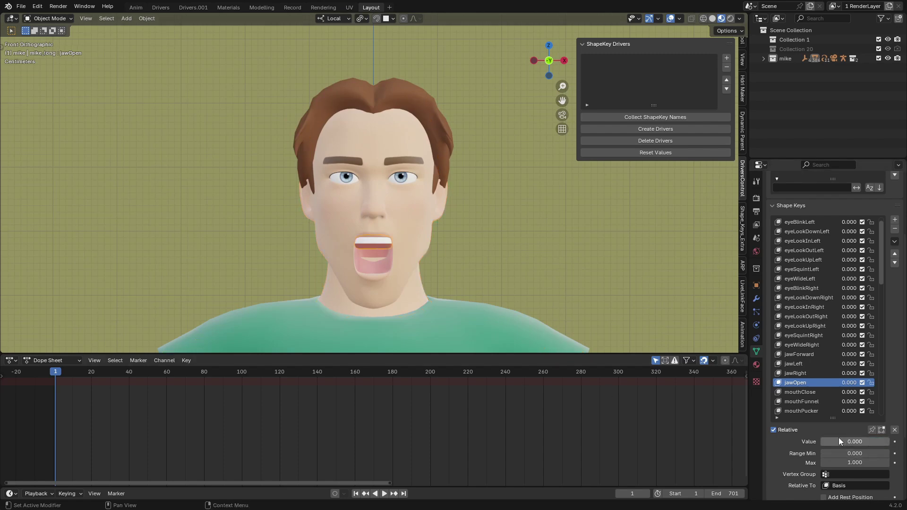
{"action": "left_click_drag", "start_coordinate": [840, 442], "coordinate": [820, 441]}
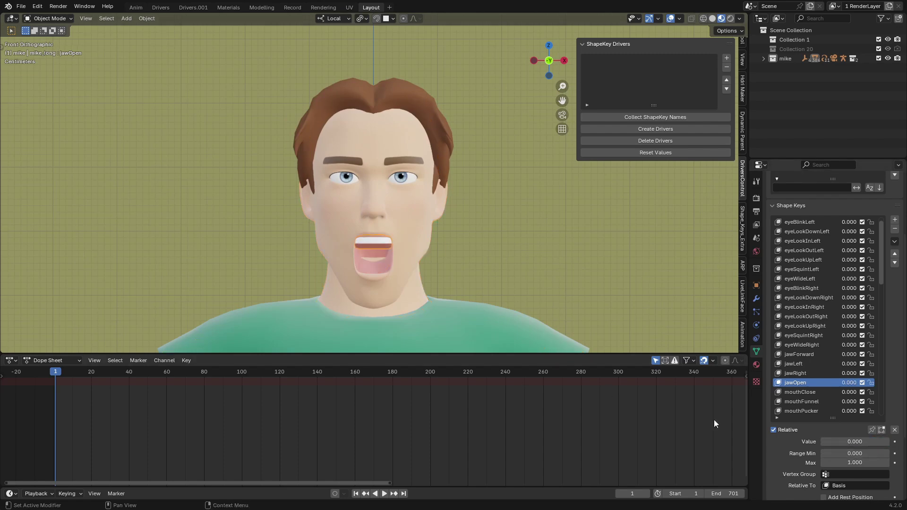
{"action": "left_click", "coordinate": [417, 235]}
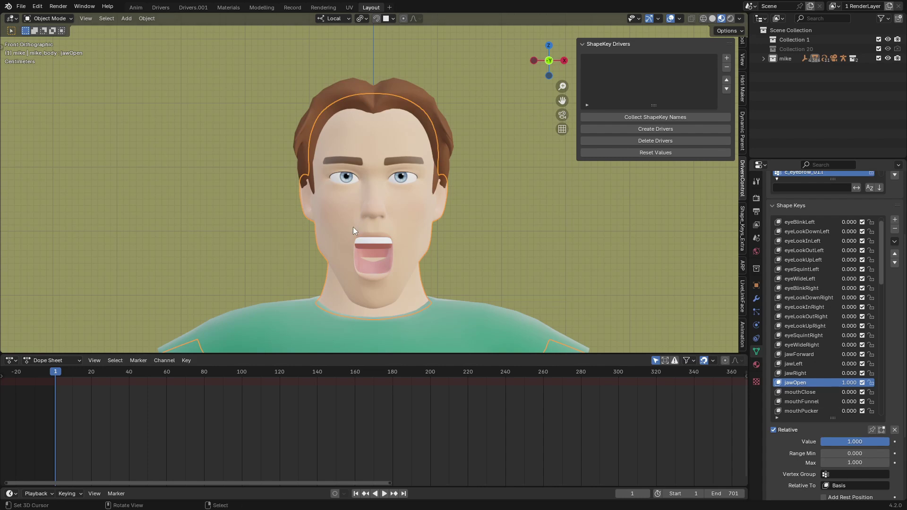
{"action": "right_click", "coordinate": [373, 247]}
{"action": "right_click", "coordinate": [431, 217]}
Add mike_body and all the other character objects to the ShapeKey Drivers list and create the drivers.
{"action": "left_click", "coordinate": [727, 58]}
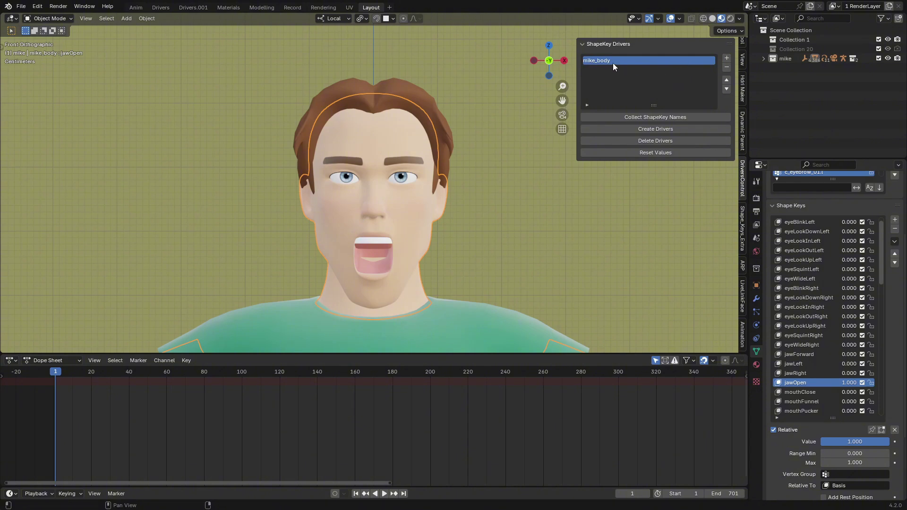
{"action": "key", "text": "a"}
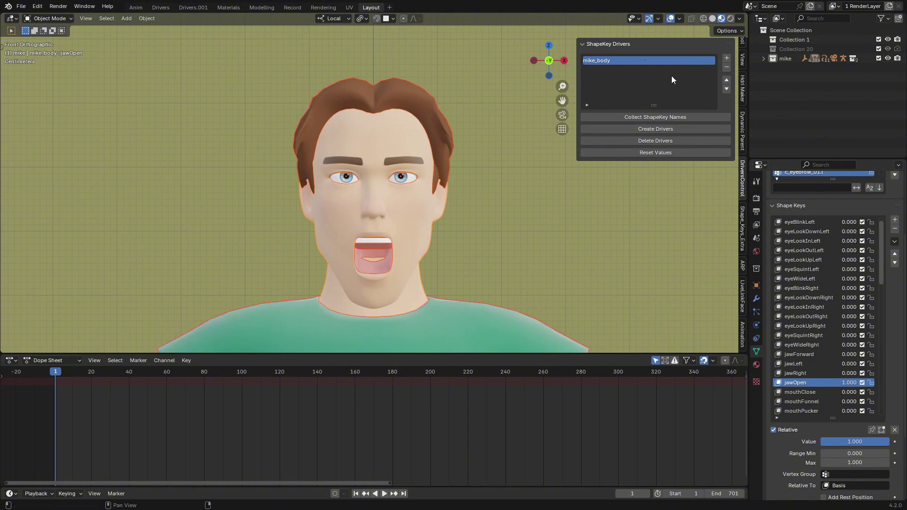
{"action": "left_click", "coordinate": [728, 58]}
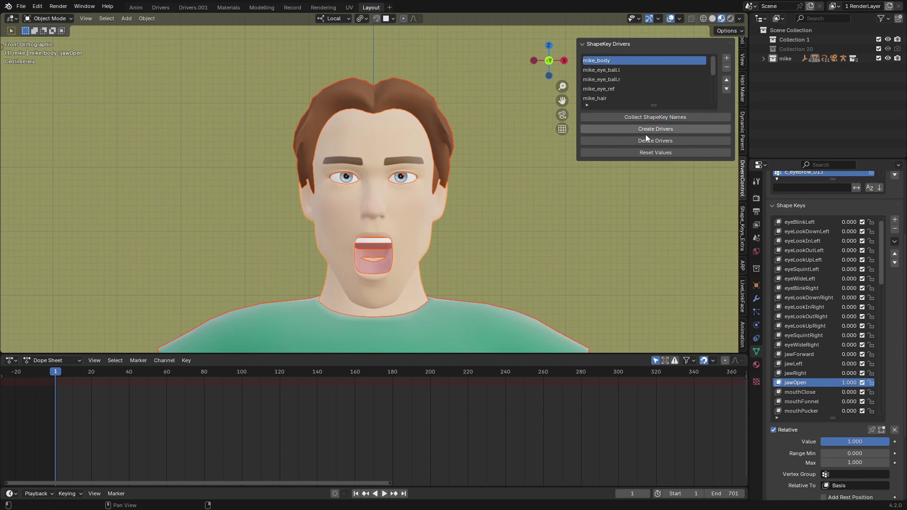
{"action": "left_click", "coordinate": [664, 129]}
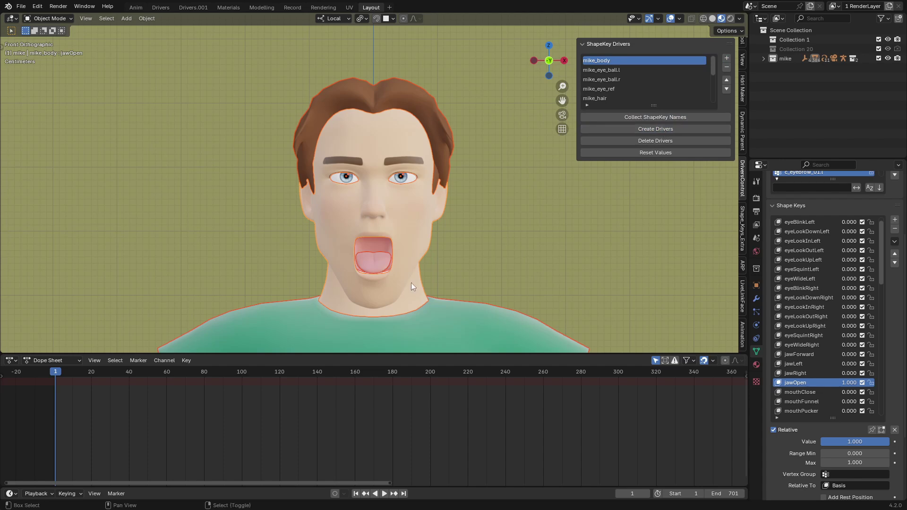
Inspect the driven shape keys on mike_tong and return the jawOpen shape key of mike_body to 0.
{"action": "middle_click_drag", "start_coordinate": [344, 282], "coordinate": [373, 192], "text": "shift"}
{"action": "scroll", "coordinate": [372, 192], "scroll_direction": "up", "scroll_amount": 1}
{"action": "scroll", "coordinate": [424, 242], "scroll_direction": "up", "scroll_amount": 3}
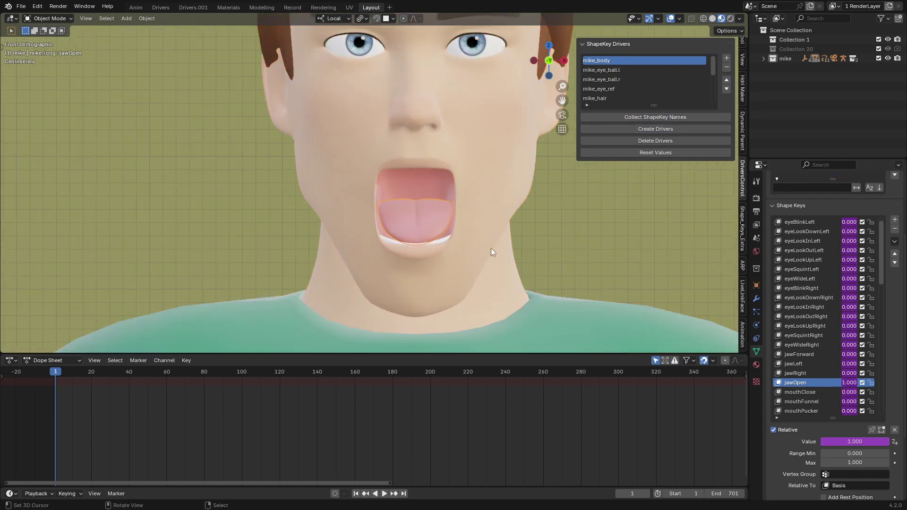
{"action": "scroll", "coordinate": [504, 134], "scroll_direction": "down", "scroll_amount": 2}
{"action": "mouse_move", "coordinate": [858, 443]}
{"action": "left_mouse_down"}
{"action": "mouse_move", "coordinate": [798, 443]}
{"action": "mouse_move", "coordinate": [864, 442]}
{"action": "mouse_move", "coordinate": [846, 441]}
{"action": "left_mouse_up"}
Test the eyeLookDownLeft, eyeWideRight and jawRight shape keys on mike_body with the drivers in place.
{"action": "scroll", "coordinate": [803, 292], "scroll_direction": "up", "scroll_amount": 1}
{"action": "left_click", "coordinate": [809, 240]}
{"action": "left_click", "coordinate": [801, 354]}
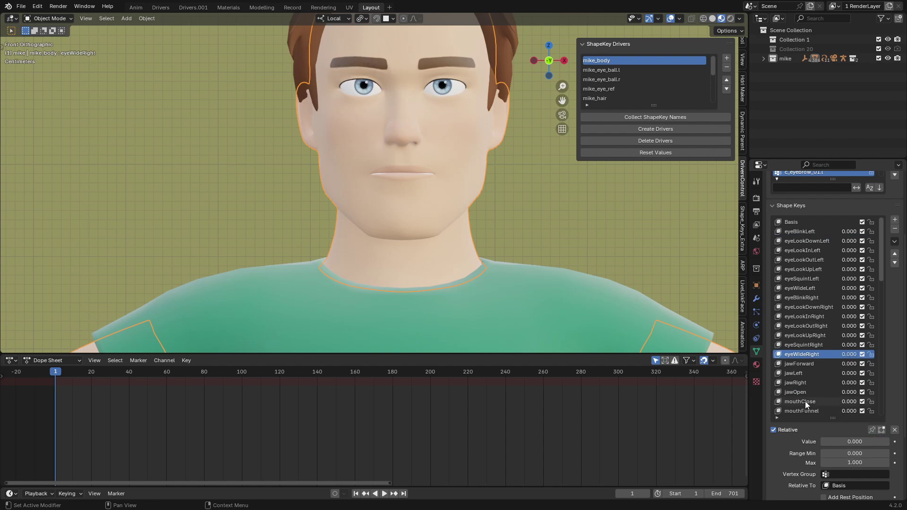
{"action": "left_click", "coordinate": [814, 385]}
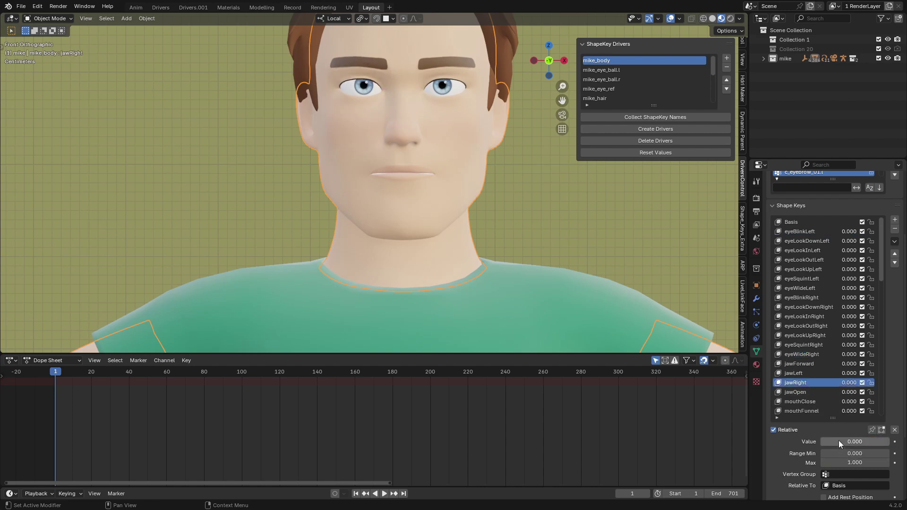
{"action": "left_click_drag", "start_coordinate": [838, 442], "coordinate": [888, 442]}
Test the mouthClose and mouthFunnel shape keys on mike_body, then return mouthFunnel to 0.
{"action": "left_click", "coordinate": [812, 400]}
{"action": "scroll", "coordinate": [814, 386], "scroll_direction": "down", "scroll_amount": 1}
{"action": "left_click", "coordinate": [817, 400]}
{"action": "middle_click_drag", "start_coordinate": [509, 182], "coordinate": [500, 220], "text": "shift"}
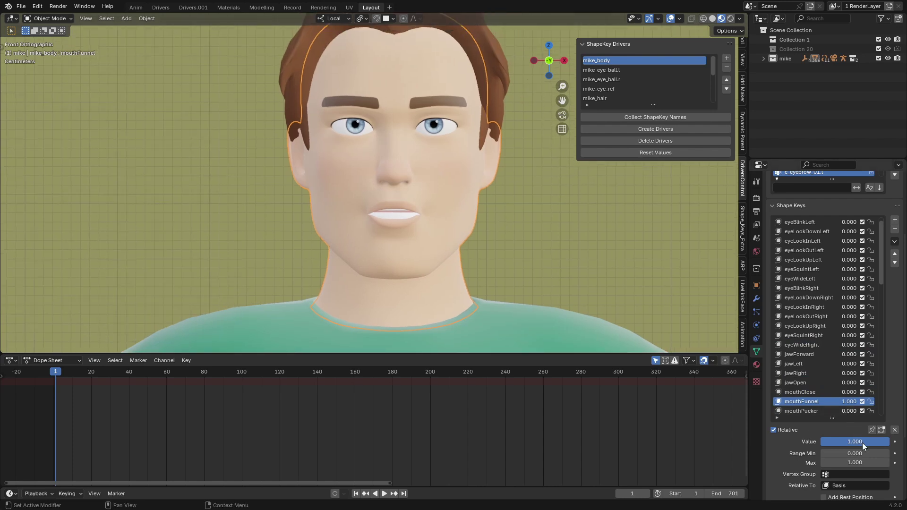
{"action": "left_click_drag", "start_coordinate": [862, 443], "coordinate": [822, 441]}
Examine the remaining shape keys on mike_body, from mouthPucker through the brow, cheek, nose and emotion keys.
{"action": "left_click", "coordinate": [809, 411]}
{"action": "scroll", "coordinate": [817, 404], "scroll_direction": "down", "scroll_amount": 2}
{"action": "left_click", "coordinate": [818, 399]}
{"action": "scroll", "coordinate": [821, 397], "scroll_direction": "down", "scroll_amount": 2}
{"action": "left_click", "coordinate": [817, 392]}
{"action": "scroll", "coordinate": [801, 331], "scroll_direction": "down", "scroll_amount": 16}
{"action": "left_click", "coordinate": [801, 334]}
{"action": "scroll", "coordinate": [797, 343], "scroll_direction": "down", "scroll_amount": 20}
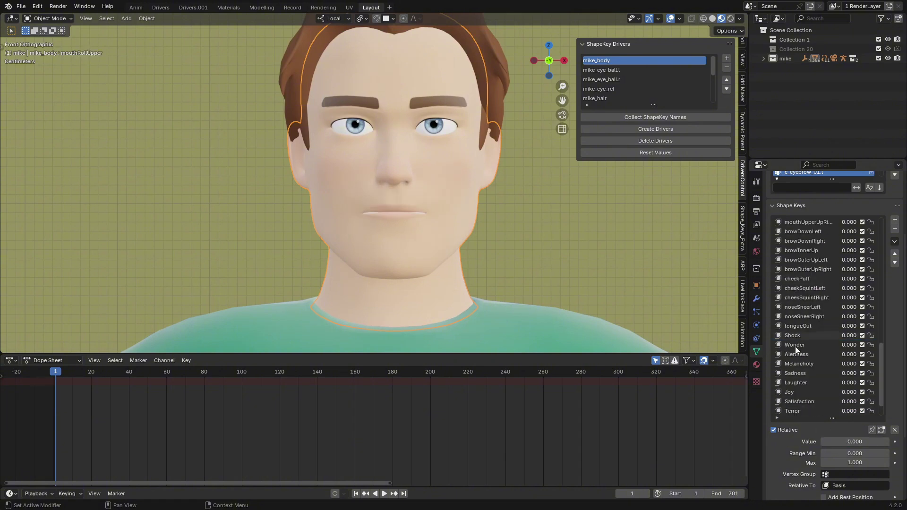
{"action": "scroll", "coordinate": [458, 245], "scroll_direction": "up", "scroll_amount": 3, "text": "shift"}
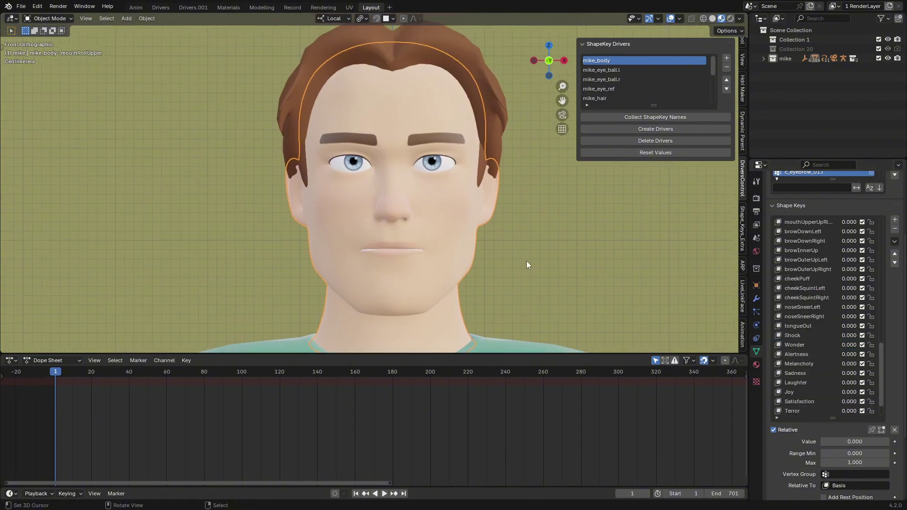
Test the cheekPuff, browInnerUp and browOuterUpLeft shape keys on mike_body.
{"action": "left_click", "coordinate": [795, 277]}
{"action": "left_click_drag", "start_coordinate": [855, 442], "coordinate": [822, 441]}
{"action": "left_click", "coordinate": [804, 250]}
{"action": "left_click", "coordinate": [817, 262]}
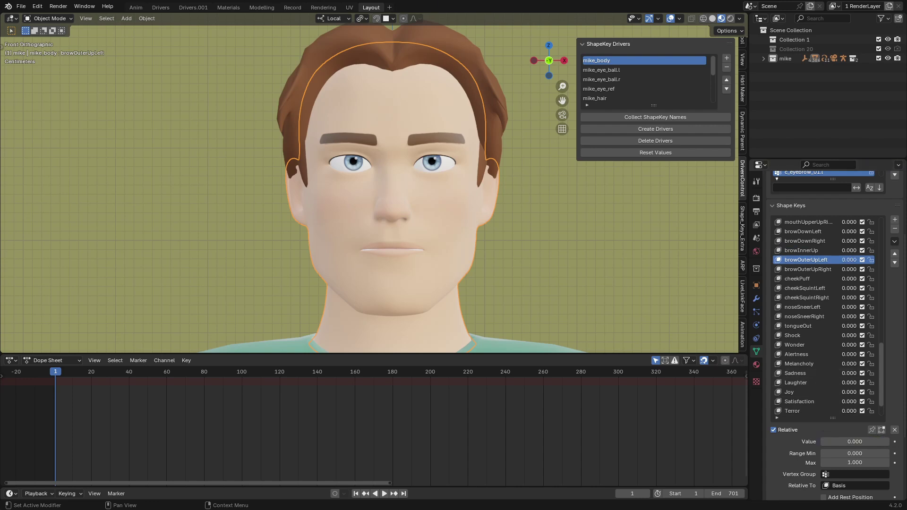
Test the emotion shape keys Shock, Wonder, Alertness, Melancholy, Sadness and Laughter on mike_body.
{"action": "left_click", "coordinate": [800, 337]}
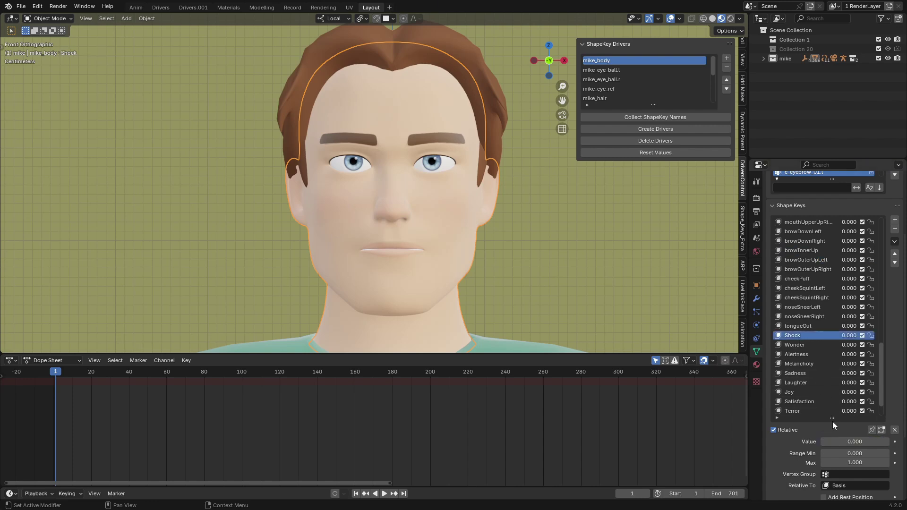
{"action": "mouse_move", "coordinate": [832, 442]}
{"action": "left_mouse_down"}
{"action": "mouse_move", "coordinate": [888, 442]}
{"action": "mouse_move", "coordinate": [822, 442]}
{"action": "mouse_move", "coordinate": [895, 442]}
{"action": "mouse_move", "coordinate": [821, 442]}
{"action": "left_mouse_up"}
{"action": "left_click", "coordinate": [810, 345]}
{"action": "left_click", "coordinate": [803, 353]}
{"action": "left_click", "coordinate": [820, 359]}
{"action": "left_click", "coordinate": [820, 373]}
{"action": "left_click", "coordinate": [819, 382]}
Test the remaining emotion shape keys Joy, Satisfaction, Terror, Fear, Disgust and Anger on mike_body.
{"action": "left_click", "coordinate": [795, 391]}
{"action": "left_click", "coordinate": [794, 400]}
{"action": "left_click", "coordinate": [804, 410]}
{"action": "scroll", "coordinate": [804, 396], "scroll_direction": "down", "scroll_amount": 3}
{"action": "left_click", "coordinate": [803, 392]}
{"action": "left_click", "coordinate": [807, 402]}
{"action": "left_click", "coordinate": [803, 410]}
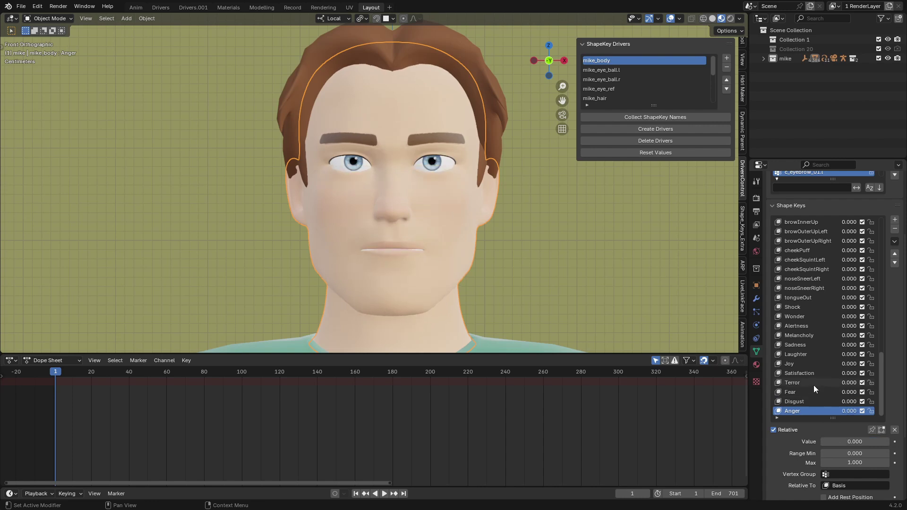
Test the mouthClose and jawOpen shape keys on mike_body again and leave both values at 0.
{"action": "scroll", "coordinate": [813, 384], "scroll_direction": "up", "scroll_amount": 4}
{"action": "scroll", "coordinate": [834, 384], "scroll_direction": "up", "scroll_amount": 7}
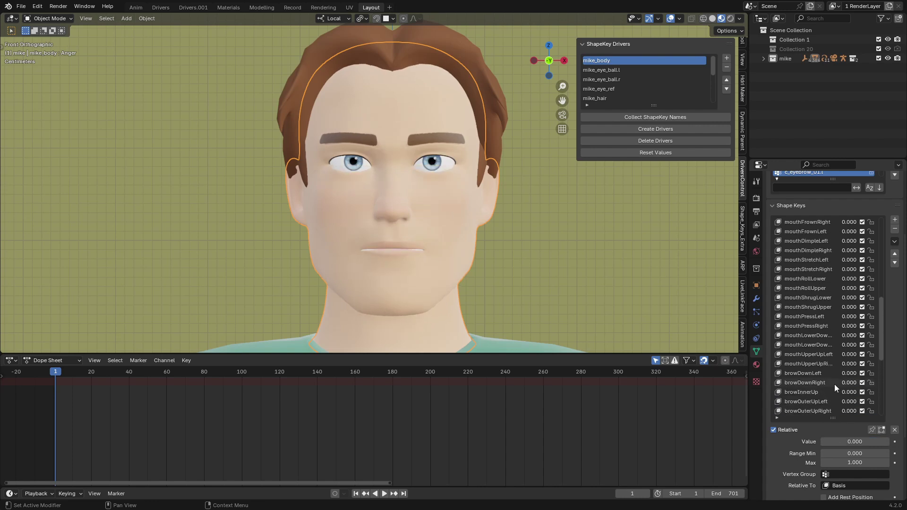
{"action": "left_click", "coordinate": [798, 286]}
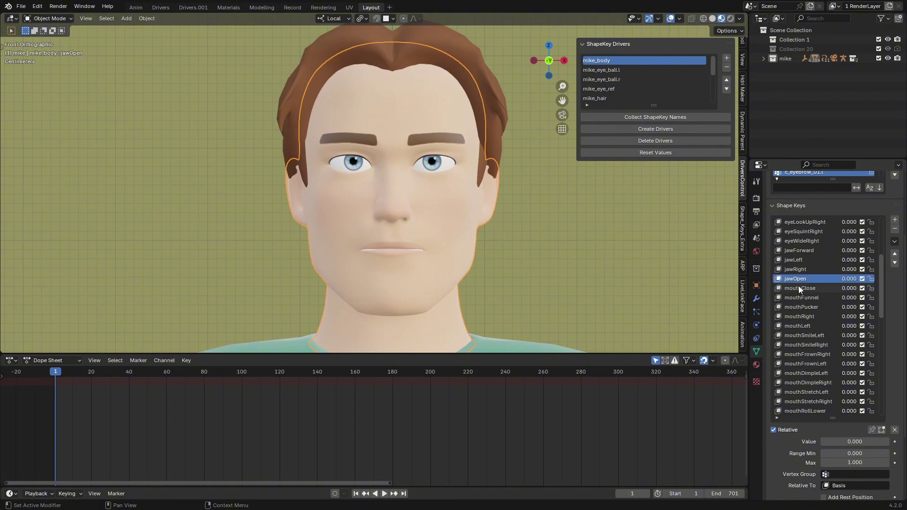
{"action": "mouse_move", "coordinate": [829, 440]}
{"action": "left_mouse_down"}
{"action": "mouse_move", "coordinate": [888, 440]}
{"action": "mouse_move", "coordinate": [821, 441]}
{"action": "left_mouse_up"}
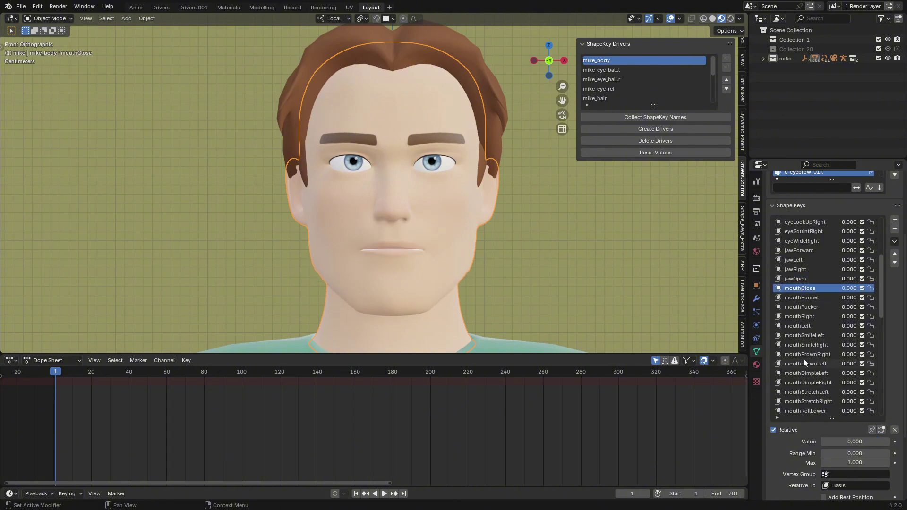
{"action": "left_click", "coordinate": [801, 276]}
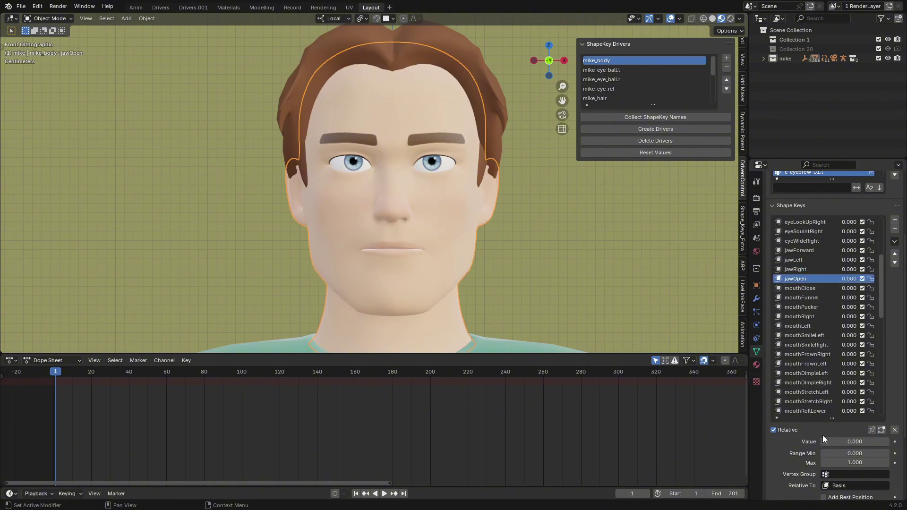
{"action": "mouse_move", "coordinate": [832, 441]}
{"action": "left_mouse_down"}
{"action": "mouse_move", "coordinate": [887, 441]}
{"action": "mouse_move", "coordinate": [822, 441]}
{"action": "left_mouse_up"}
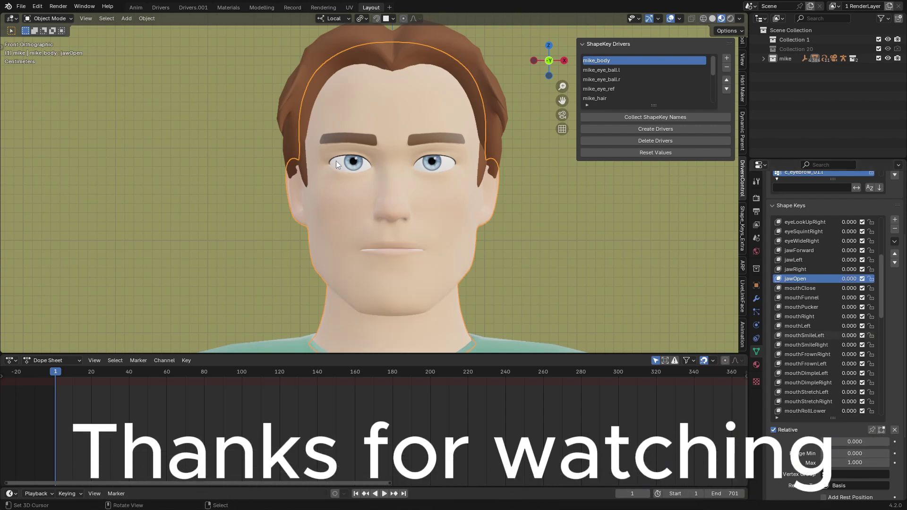